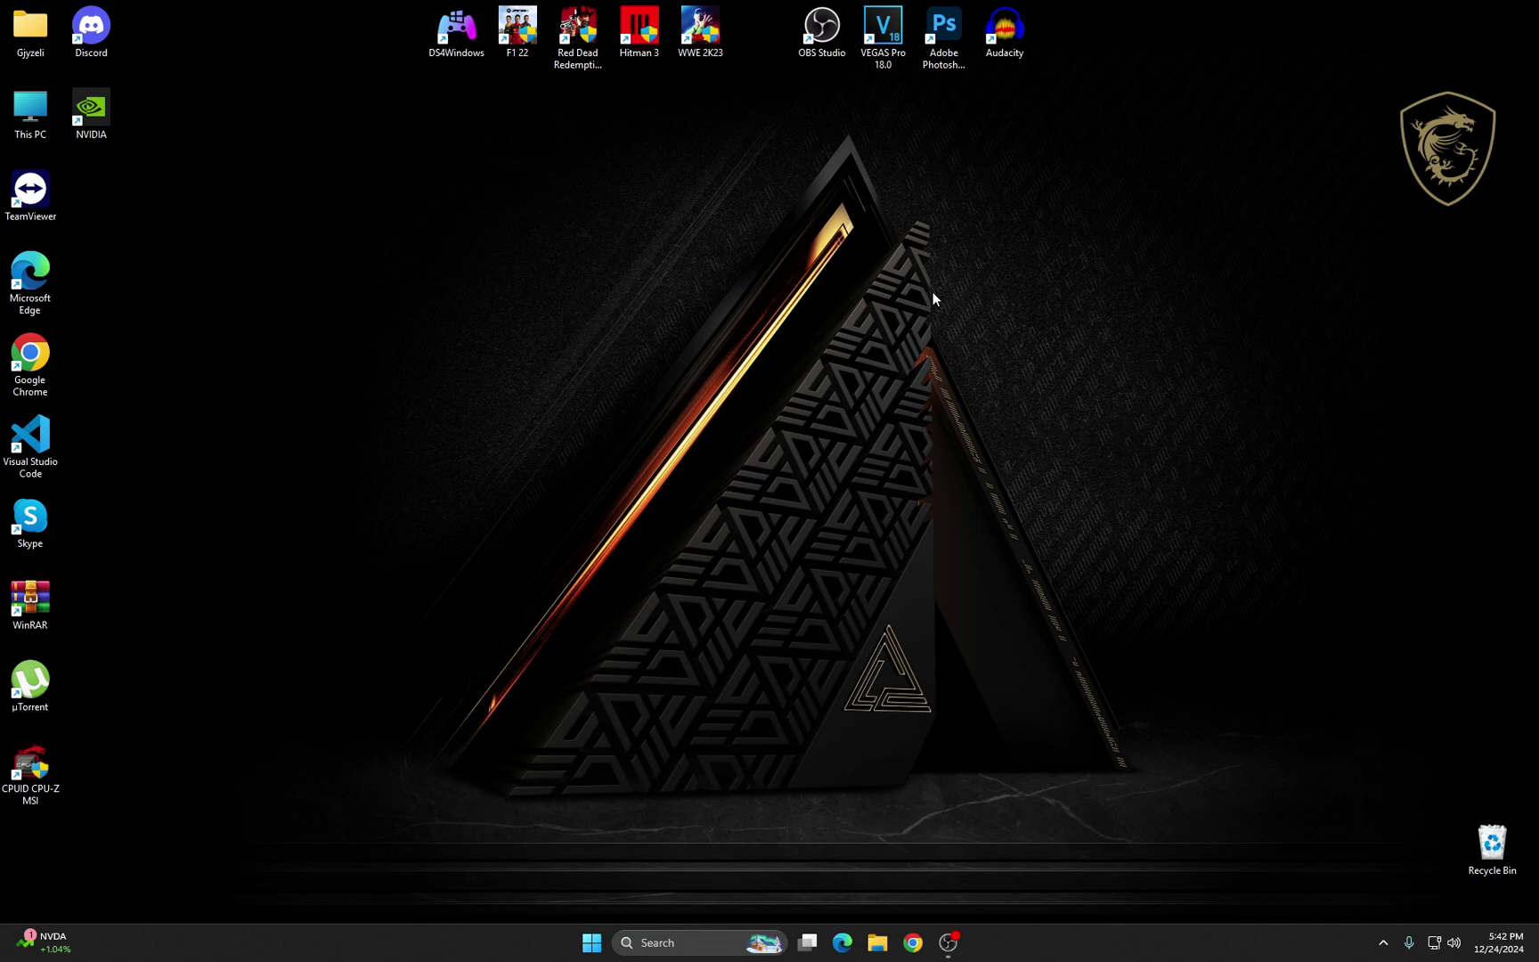
- Launch NVIDIA Control Panel from the desktop's extended right-click menu and go to Adjust Image Settings with Preview
right_click(601, 307)
click(673, 526)
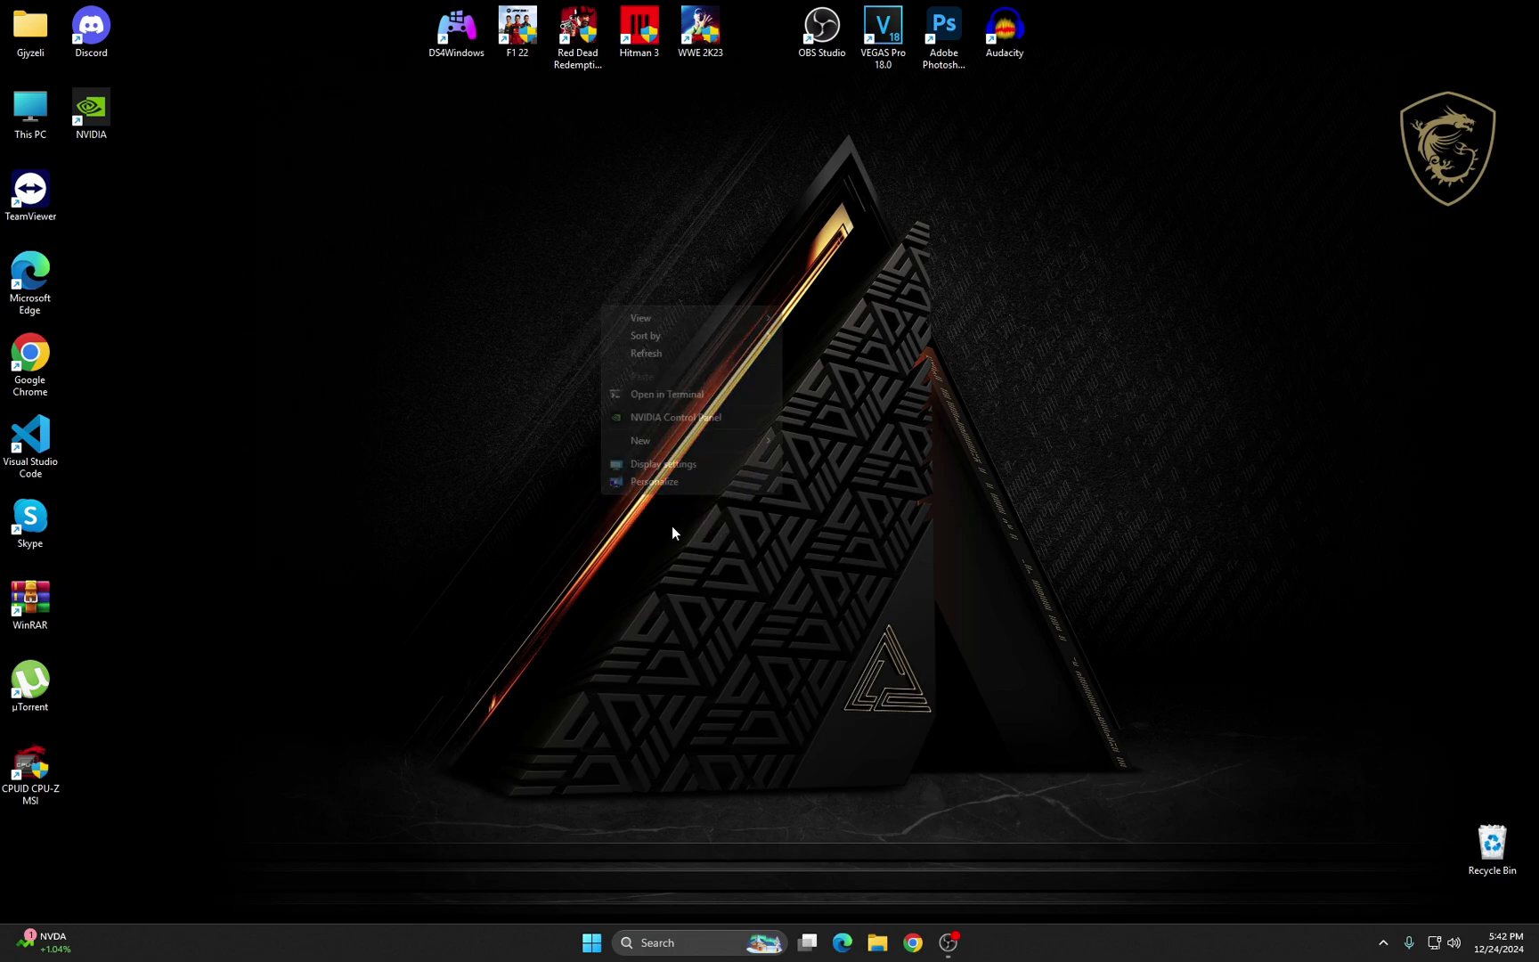
click(679, 418)
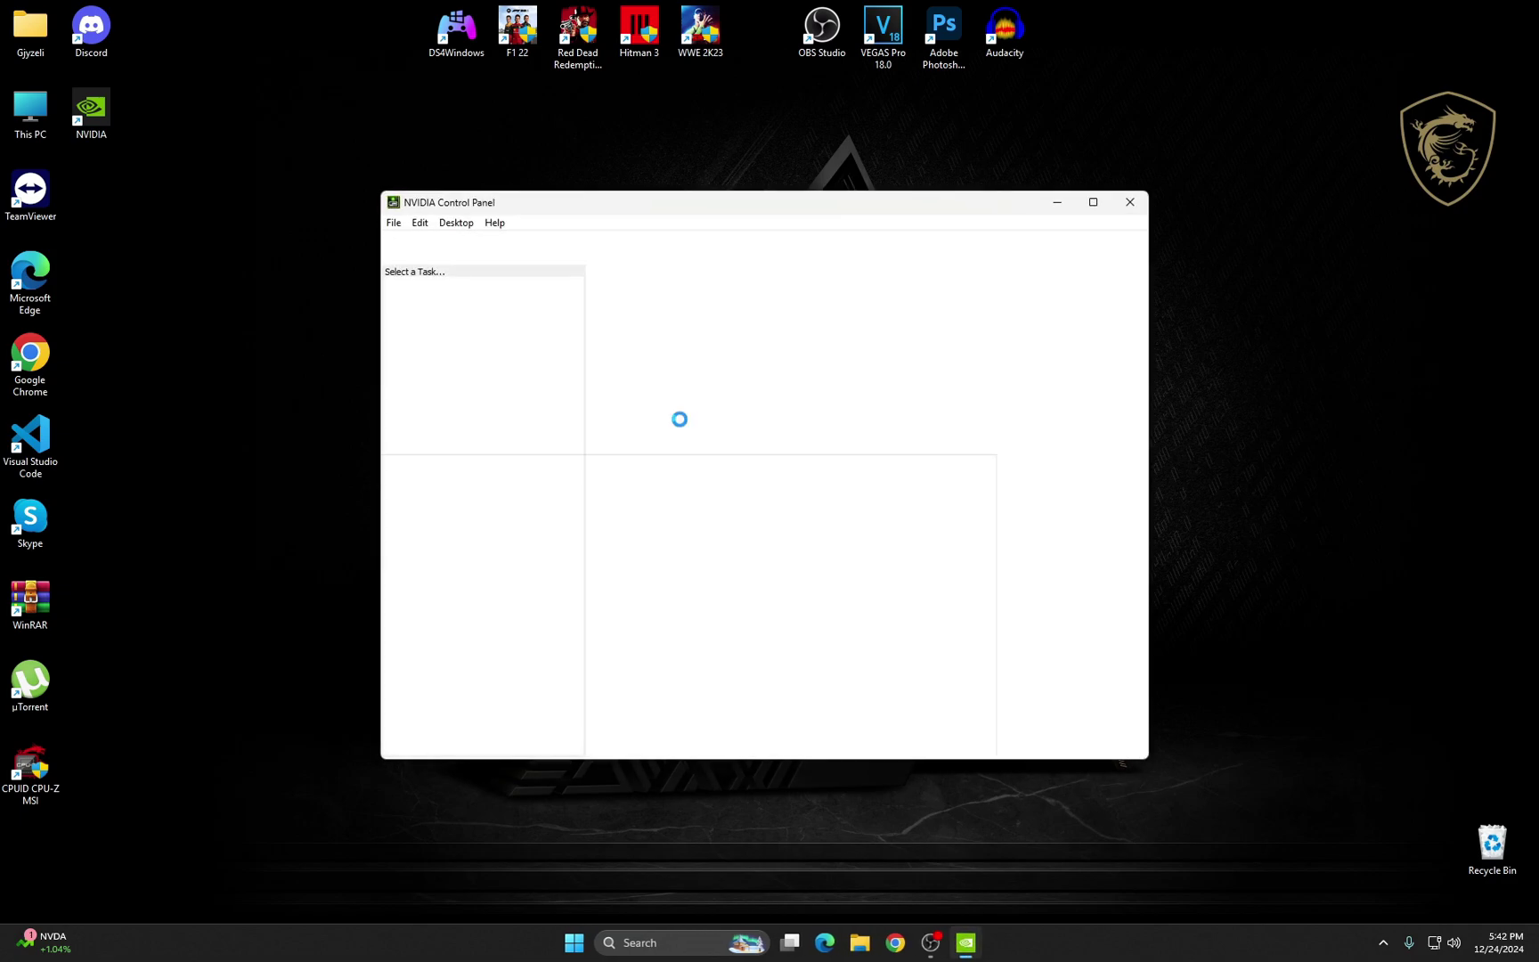
click(461, 302)
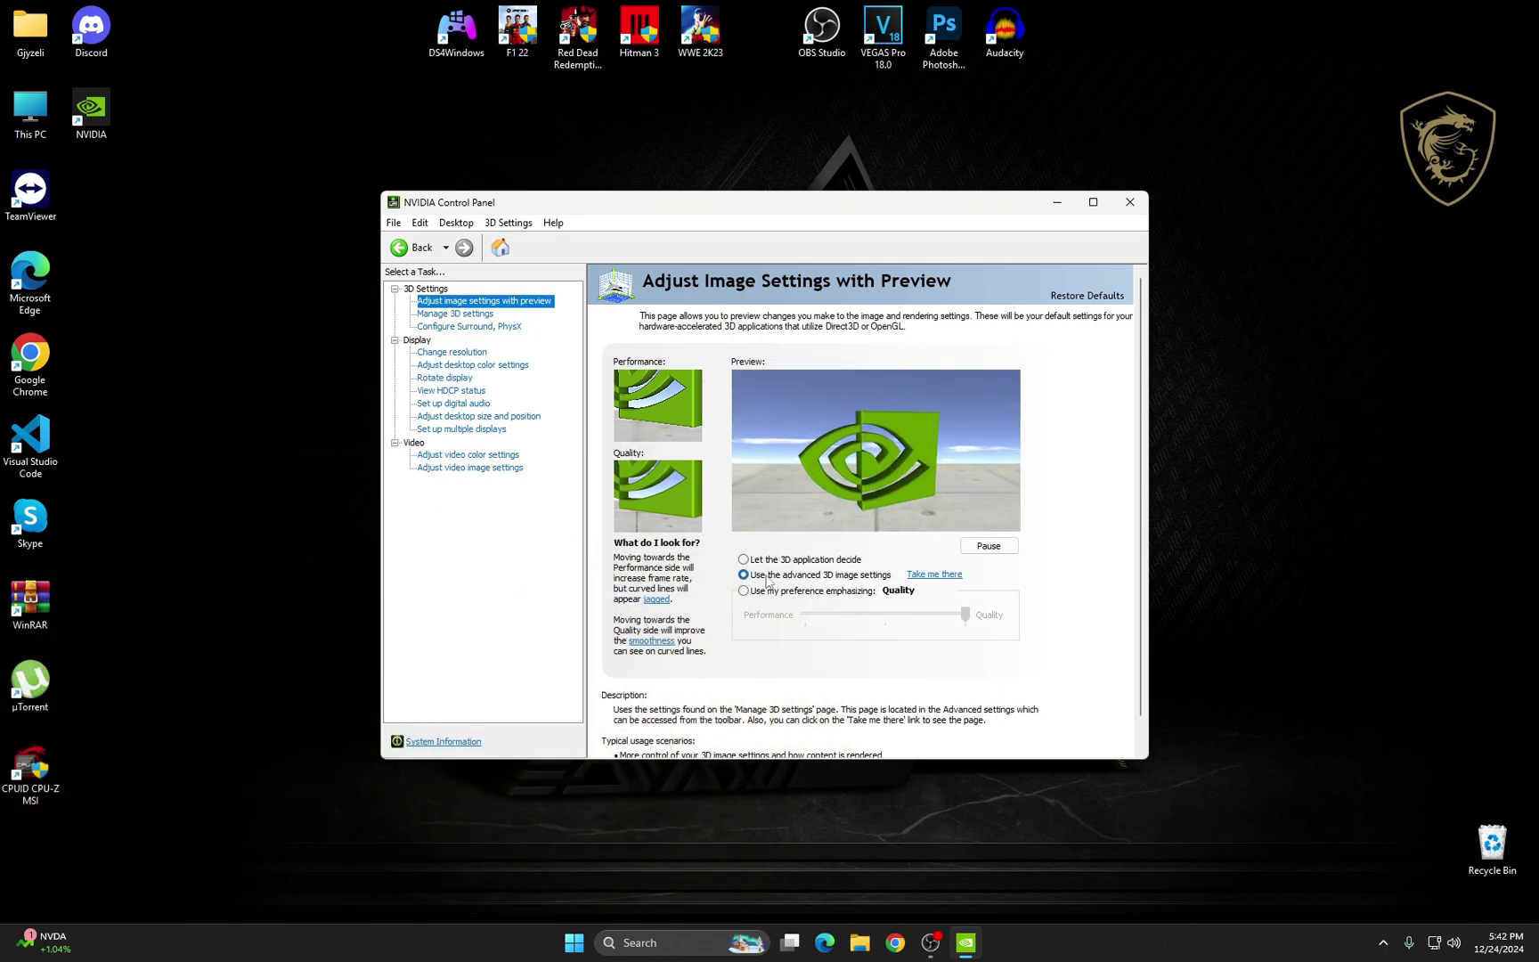
- Select the 'Use the advanced 3D image settings' option
scroll(802, 570, down, 1)
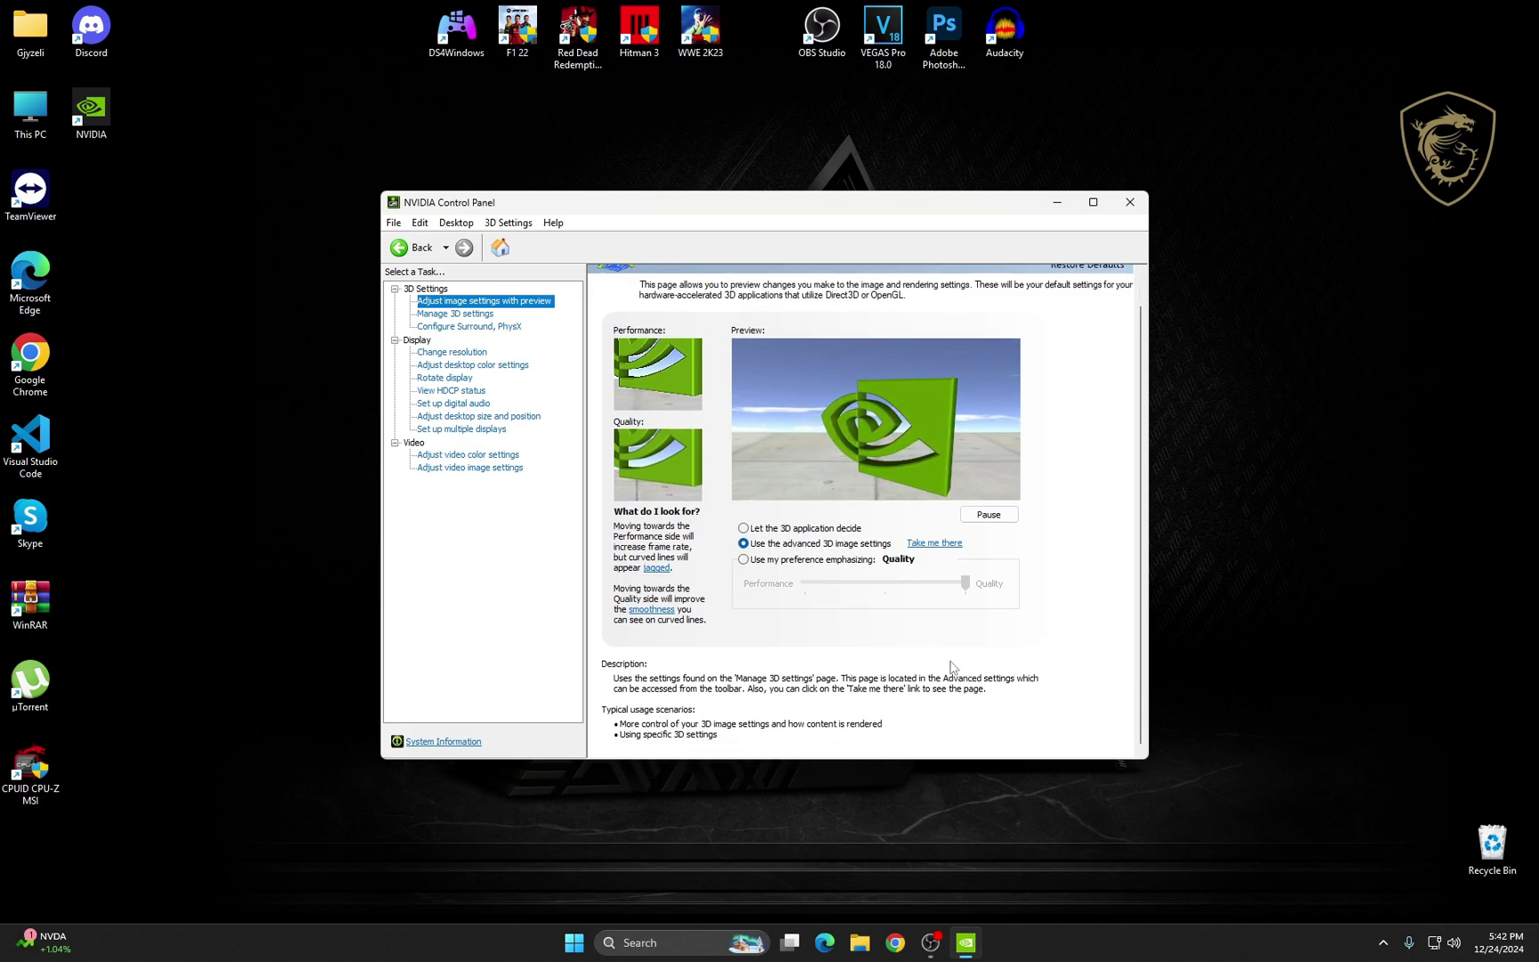
click(799, 547)
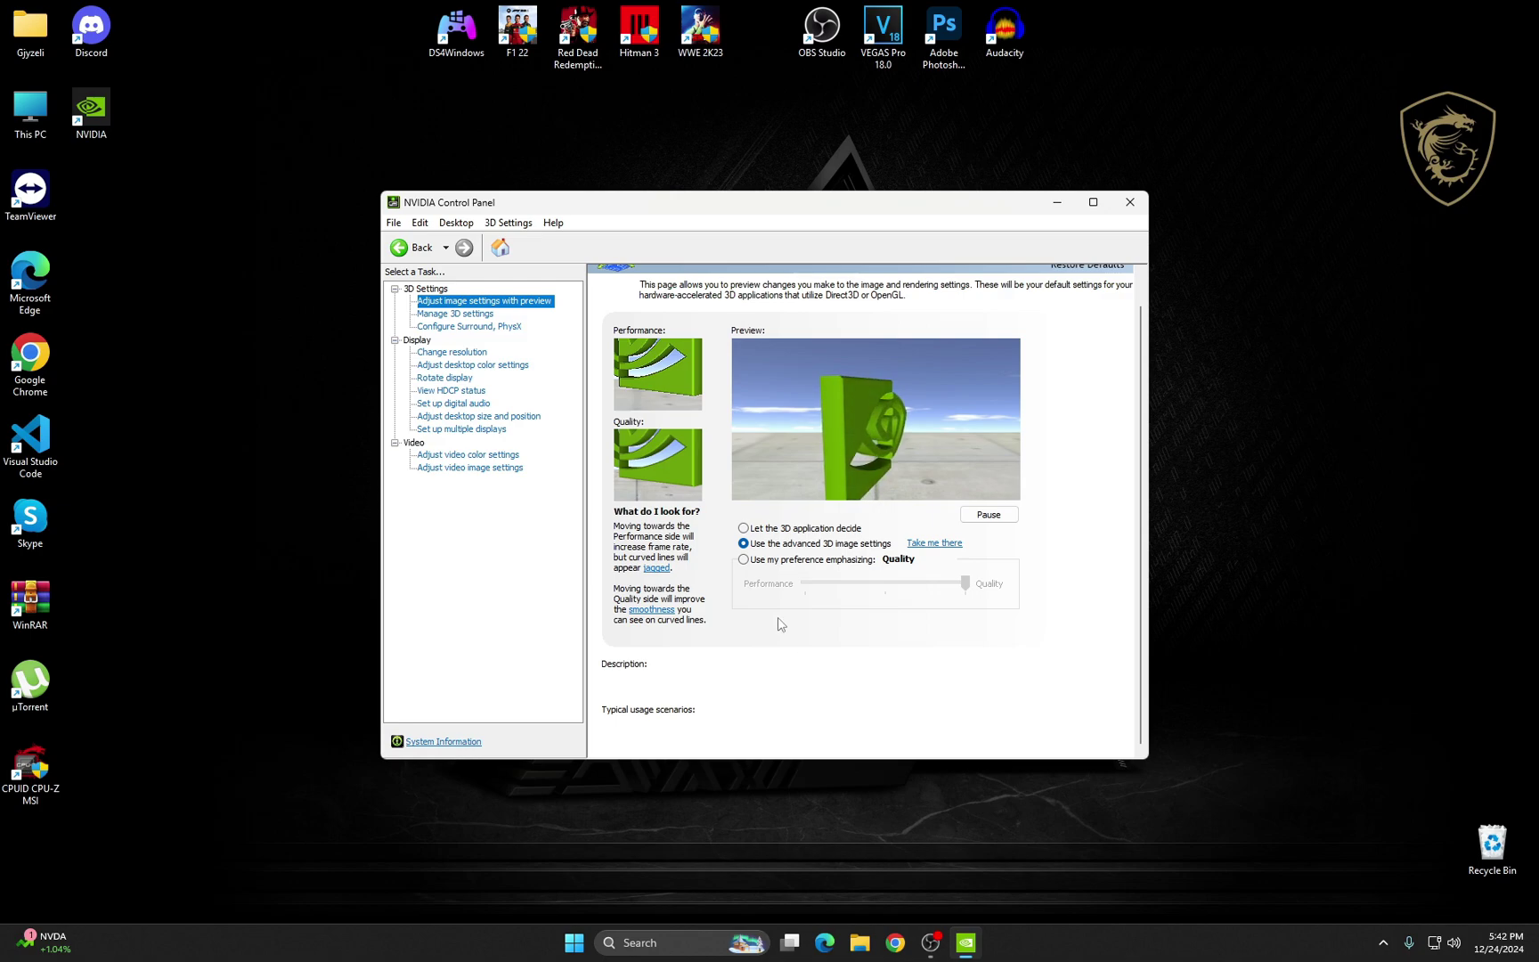
- On Manage 3D Settings' Global Settings, keep Ambient Occlusion set to Performance
click(456, 315)
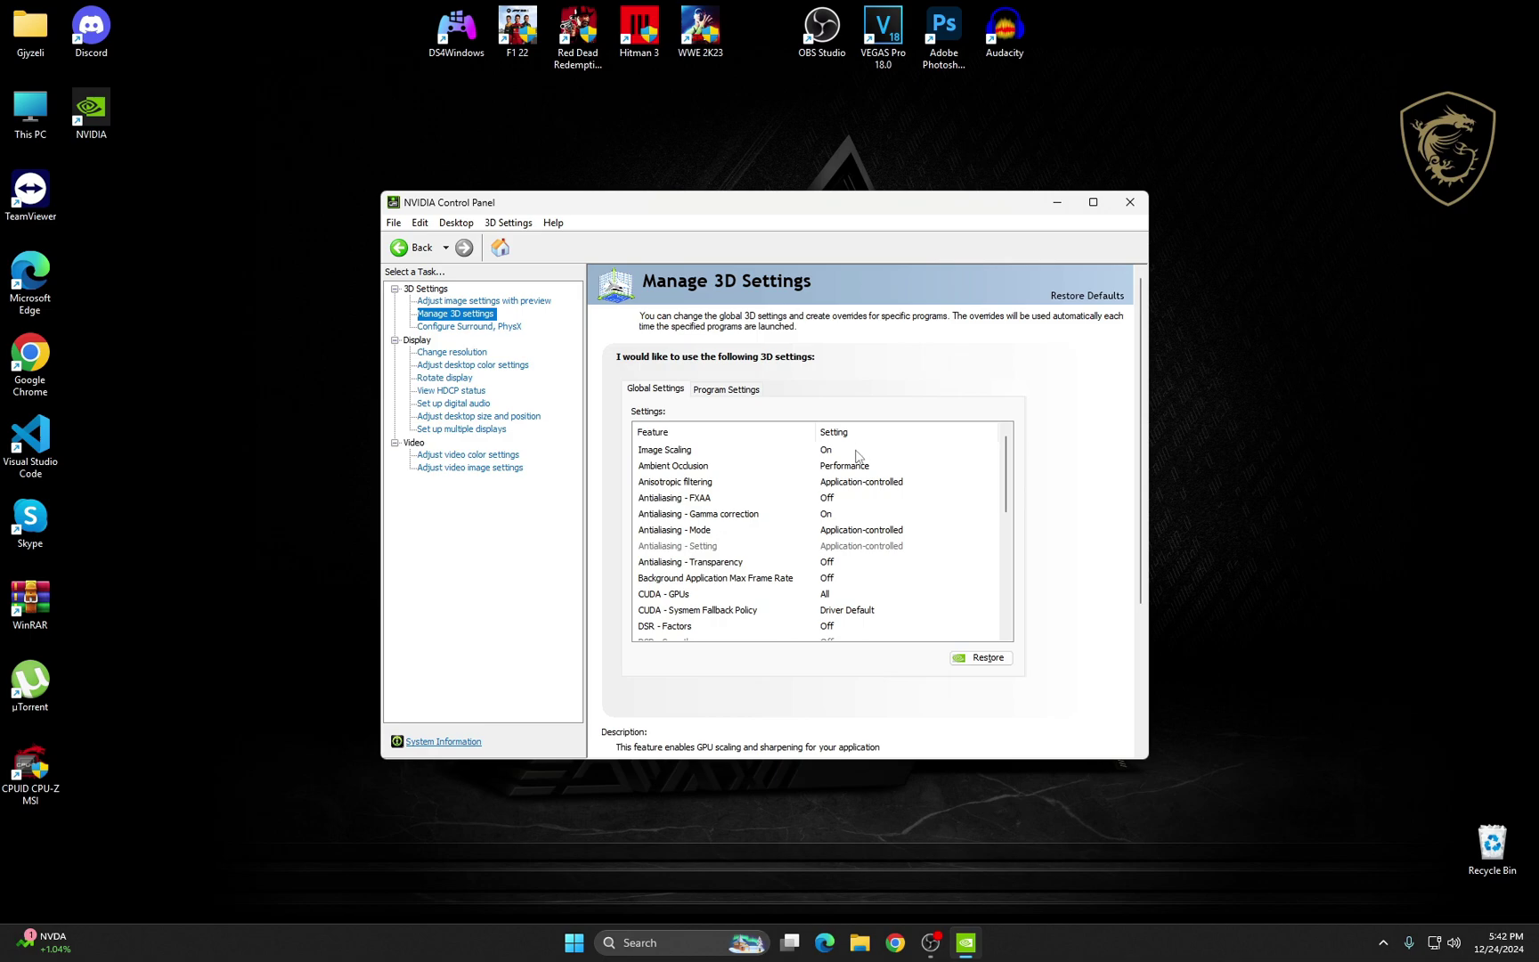
scroll(862, 470, down, 5)
scroll(801, 463, up, 5)
click(841, 468)
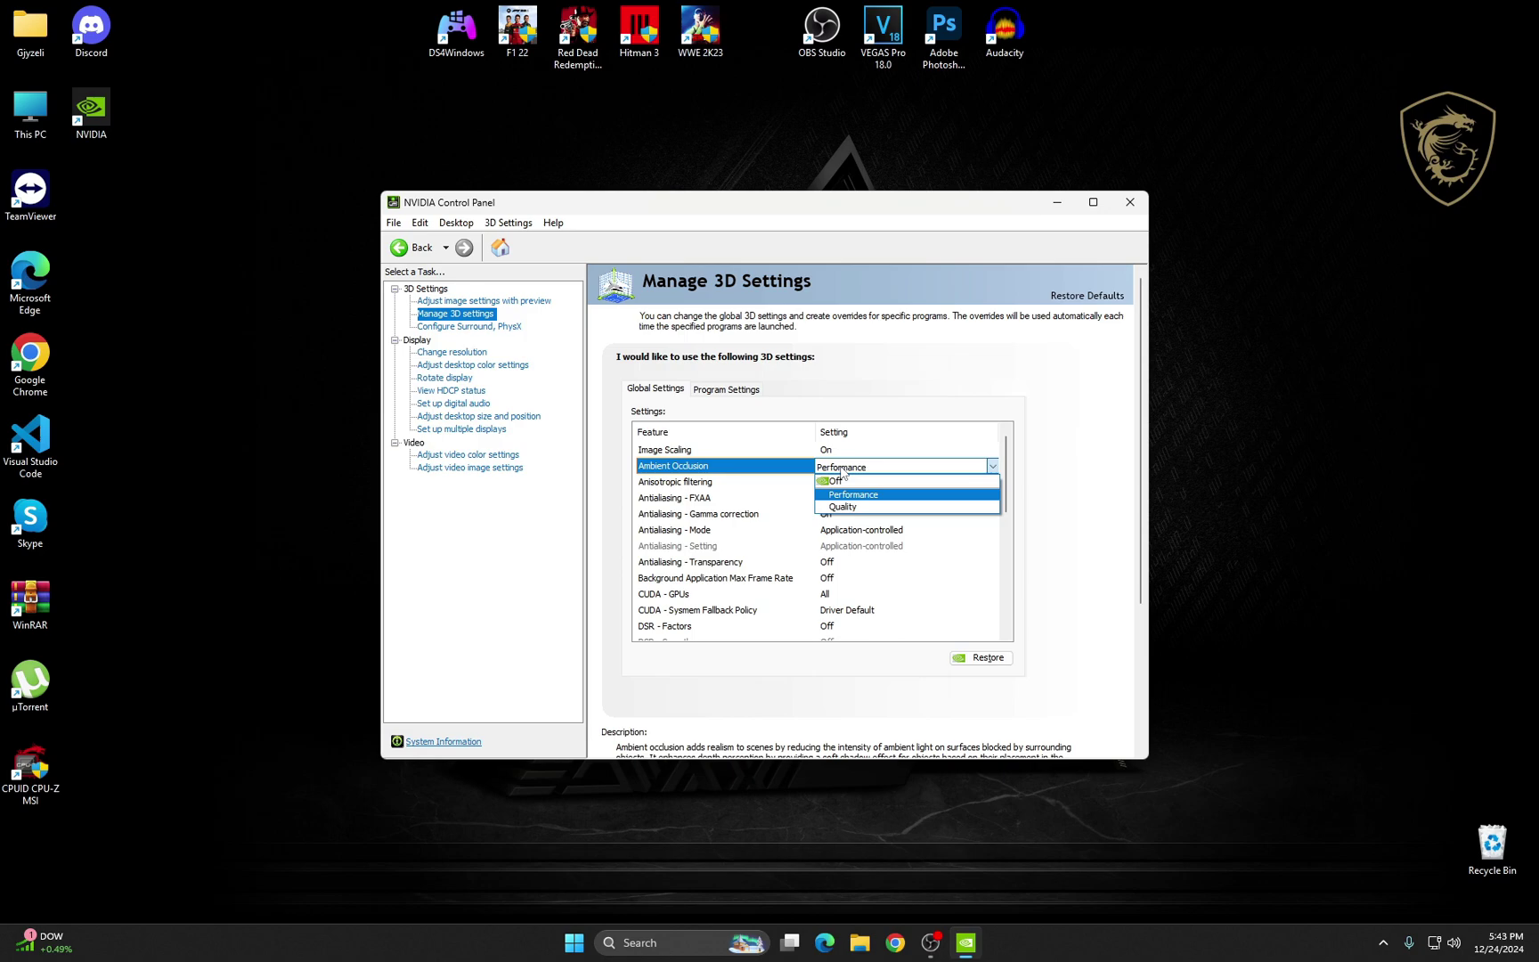
click(787, 489)
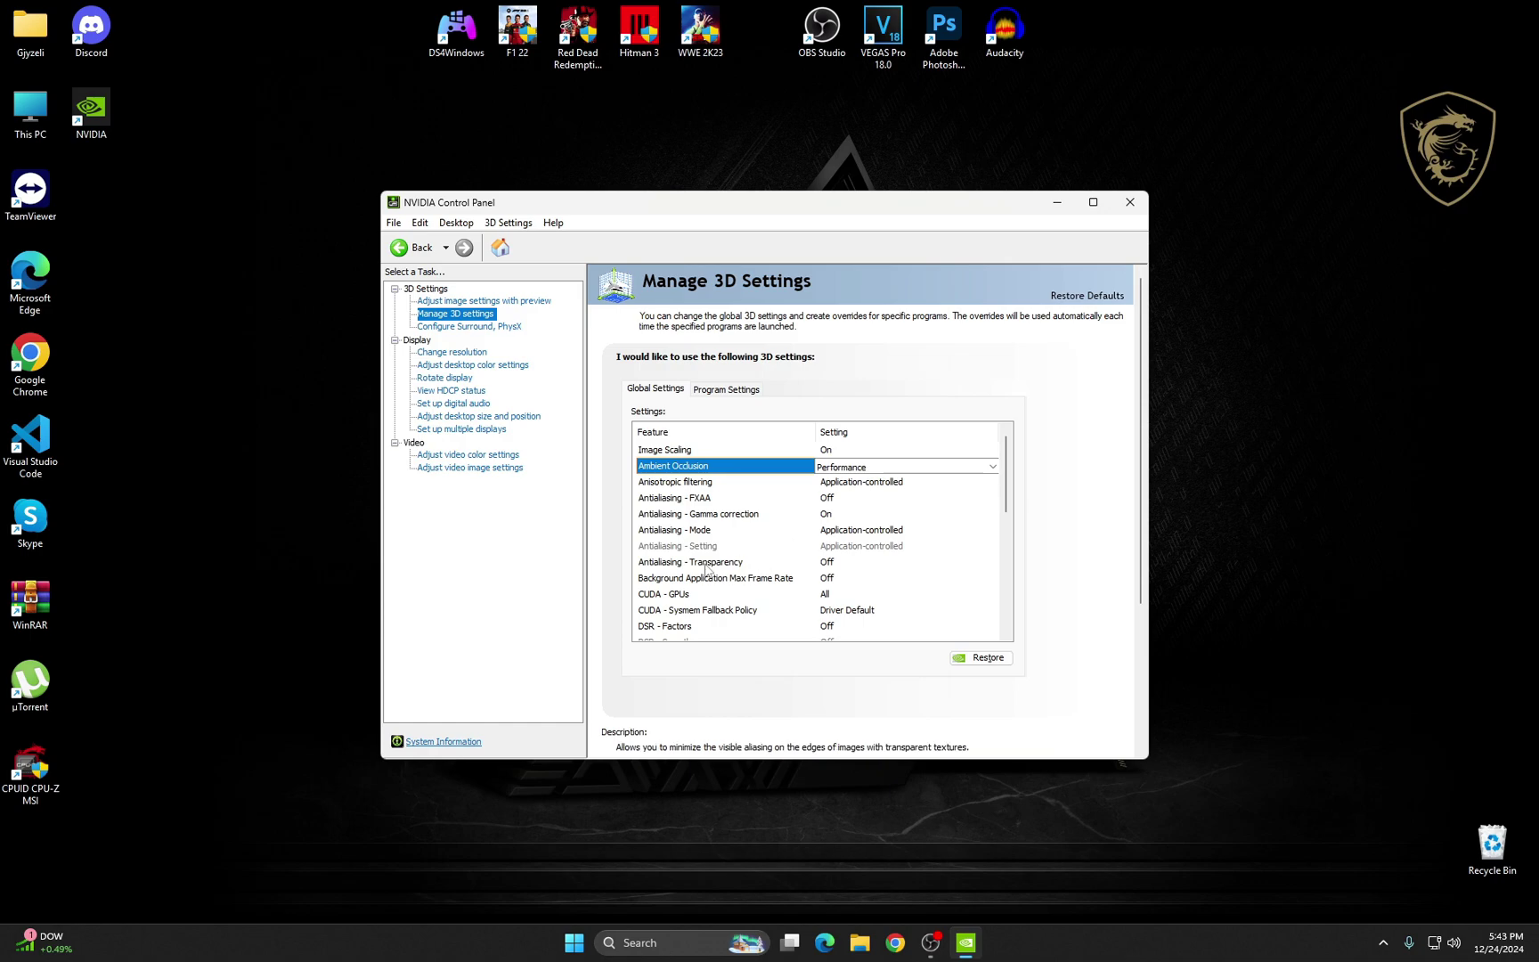
scroll(835, 572, down, 1)
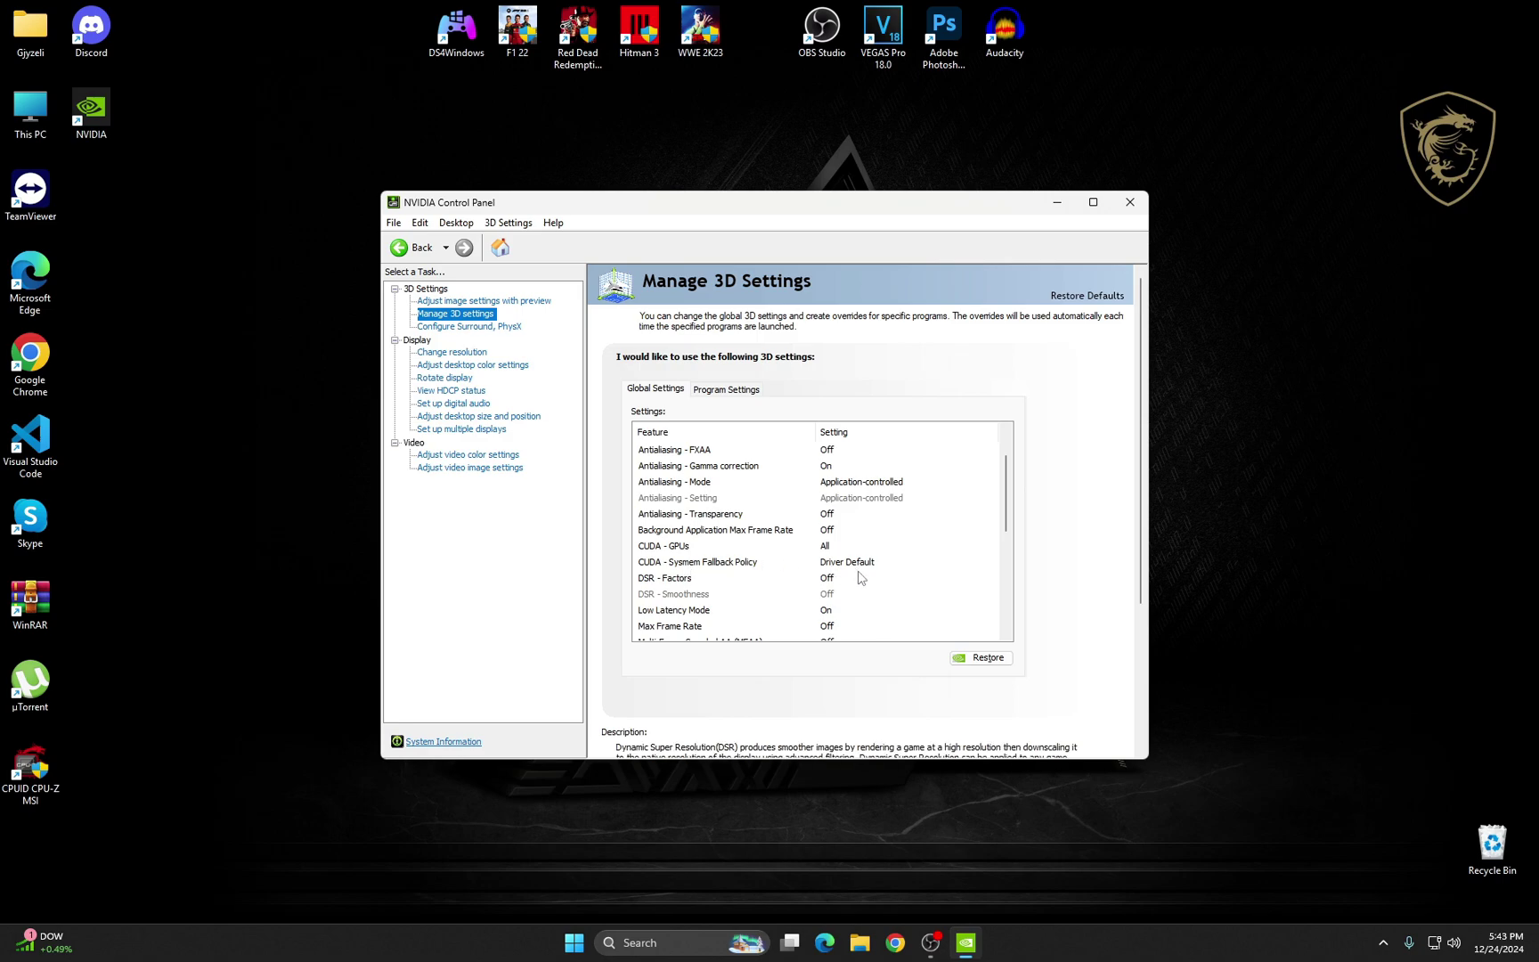
scroll(833, 606, down, 1)
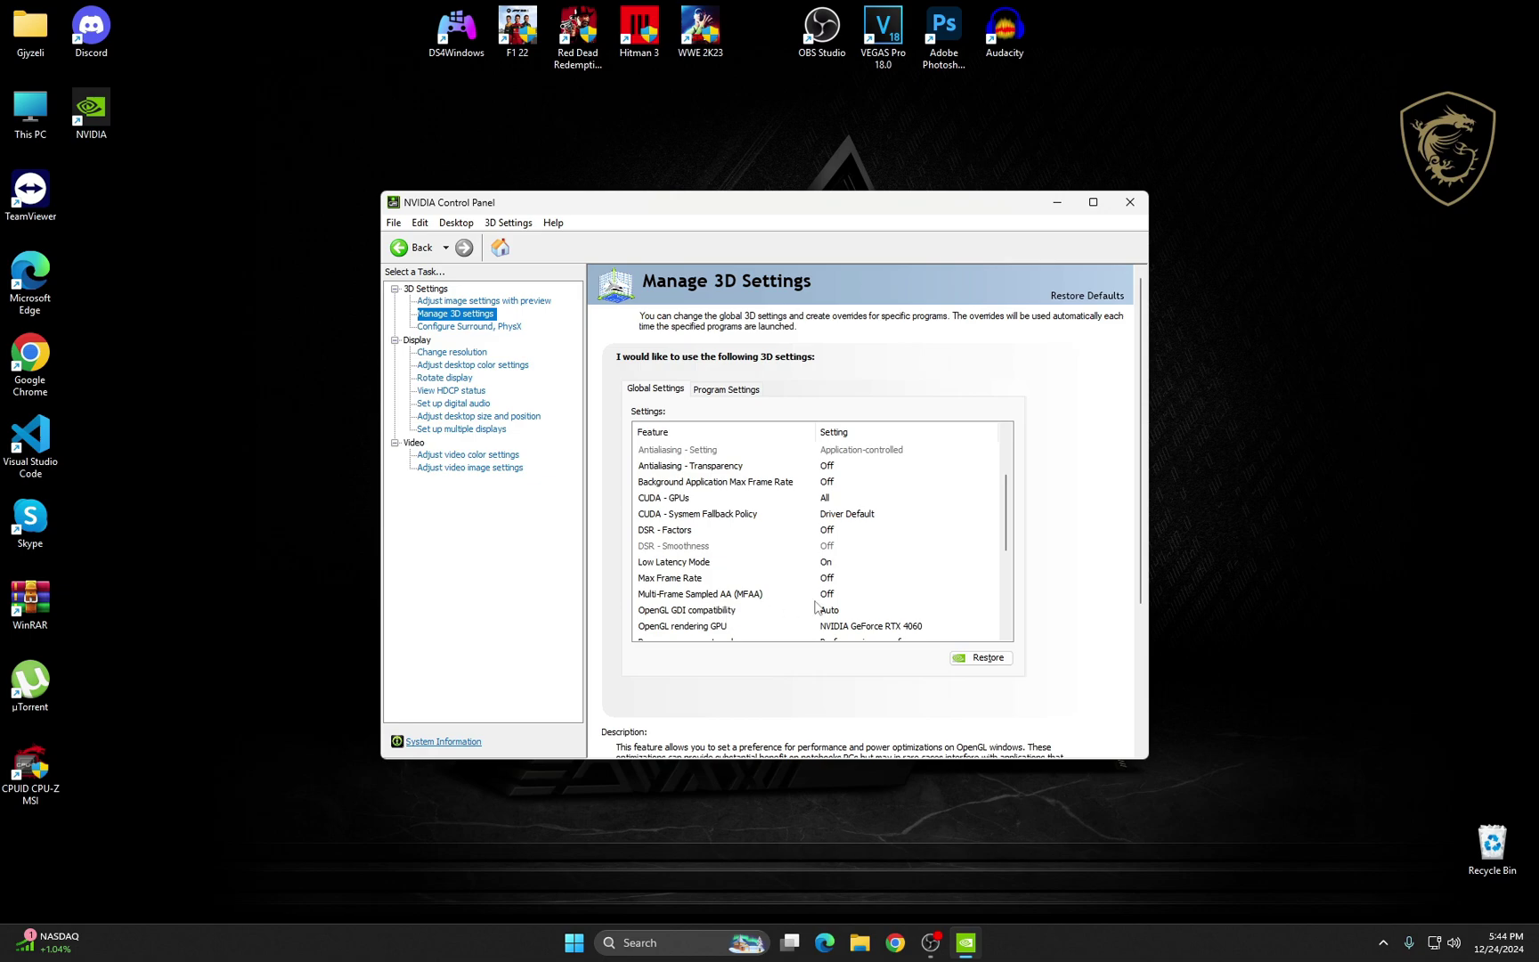
scroll(820, 605, down, 3)
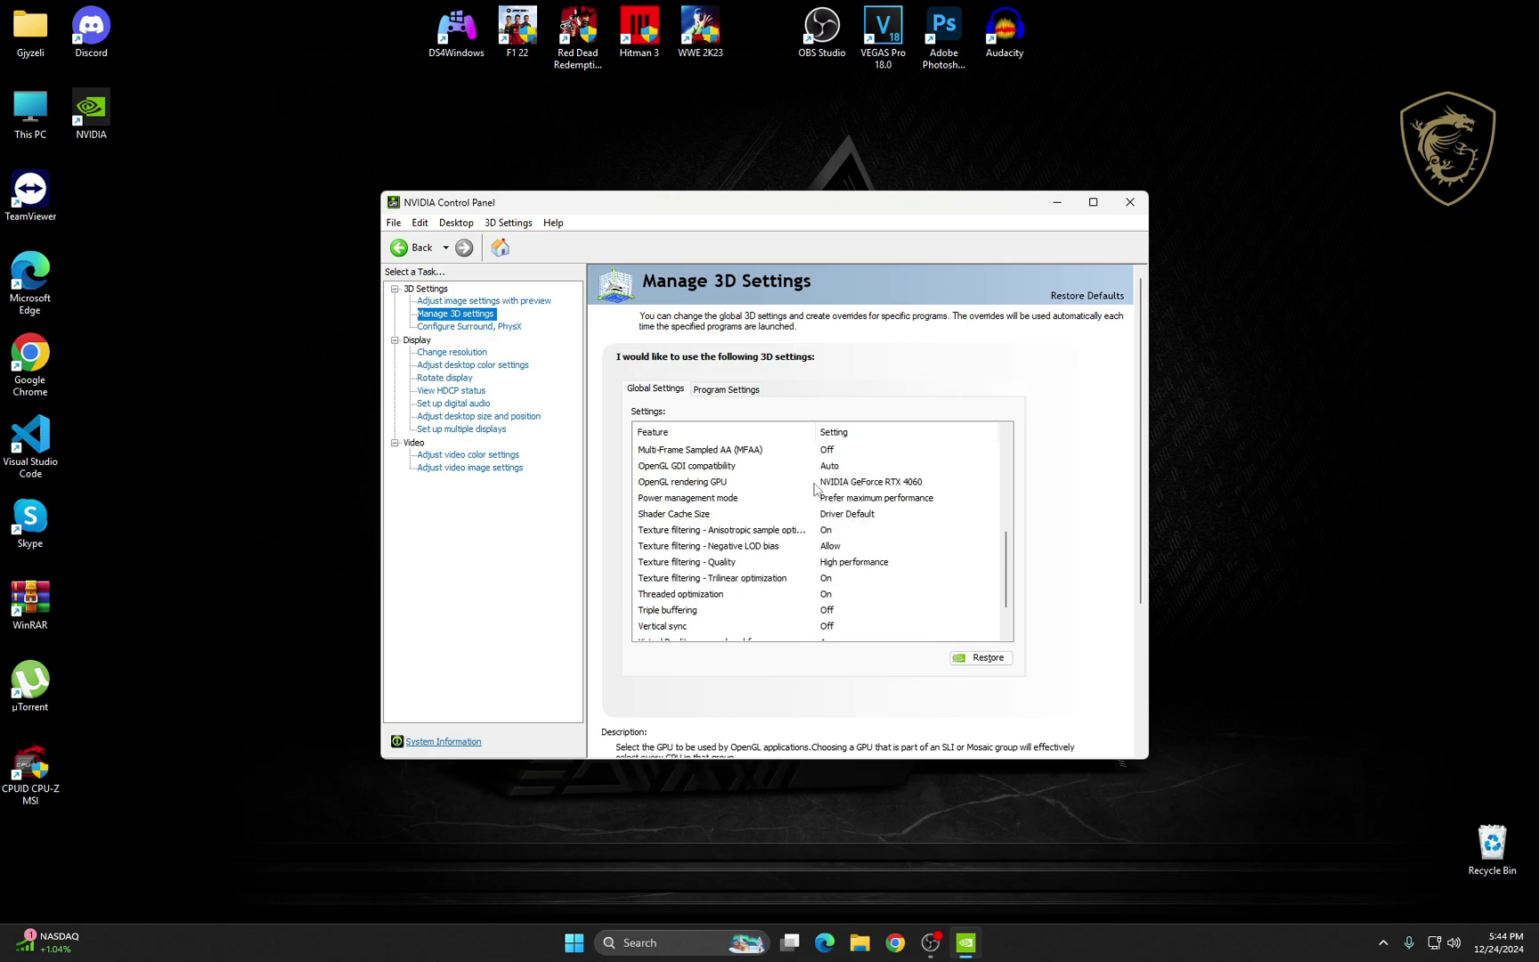
- Set OpenGL rendering GPU to the NVIDIA GeForce RTX 4060
click(855, 482)
click(891, 483)
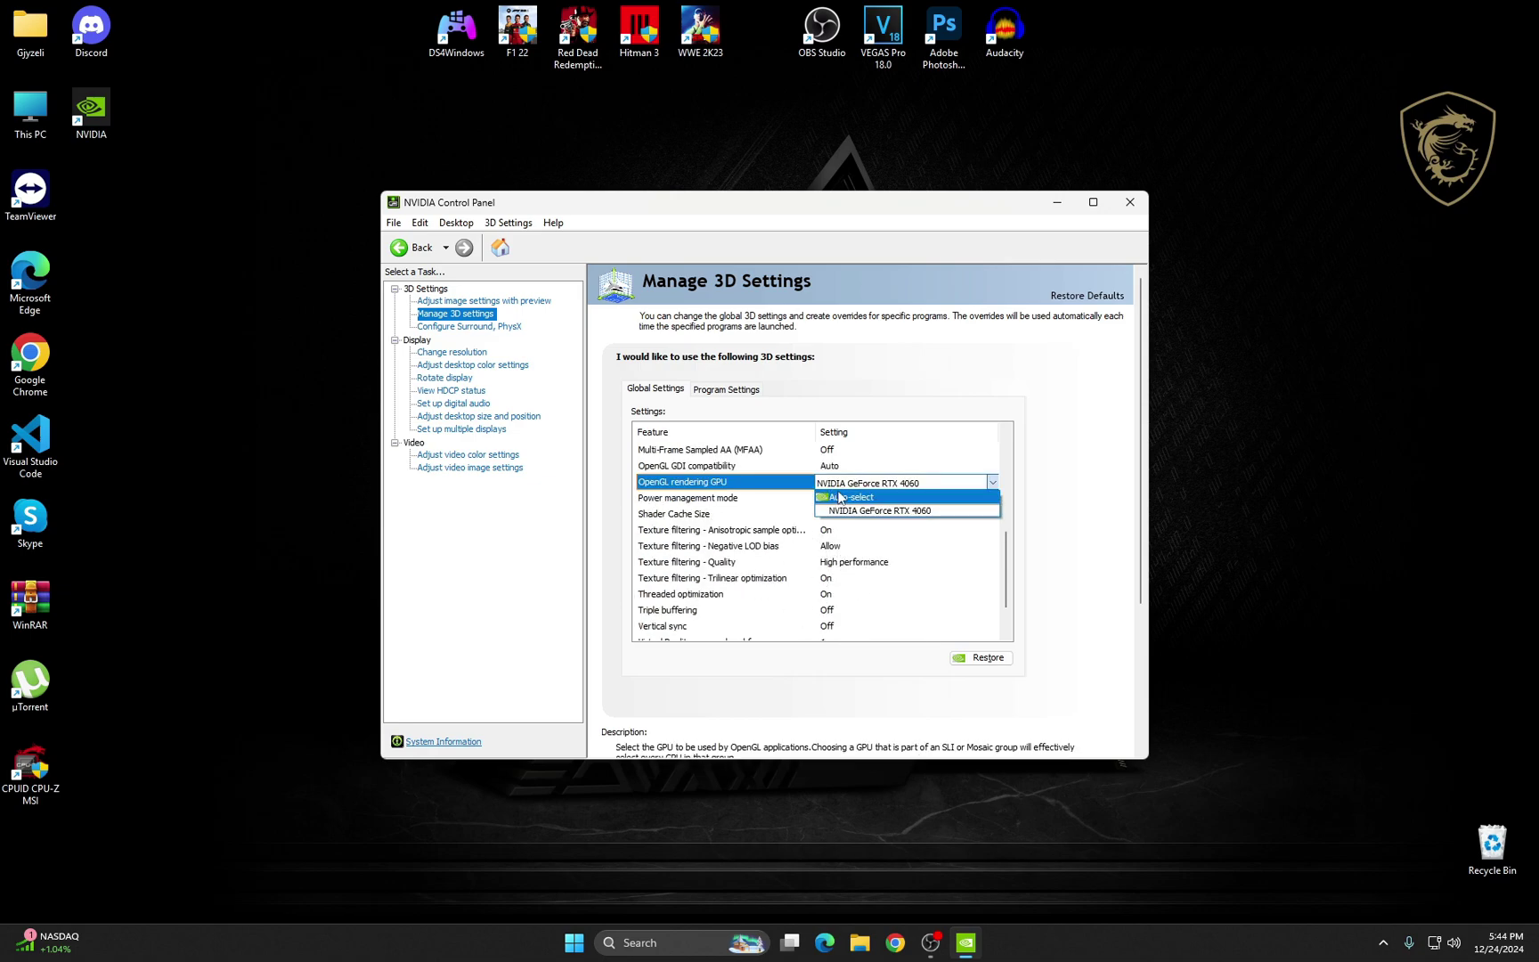
click(857, 510)
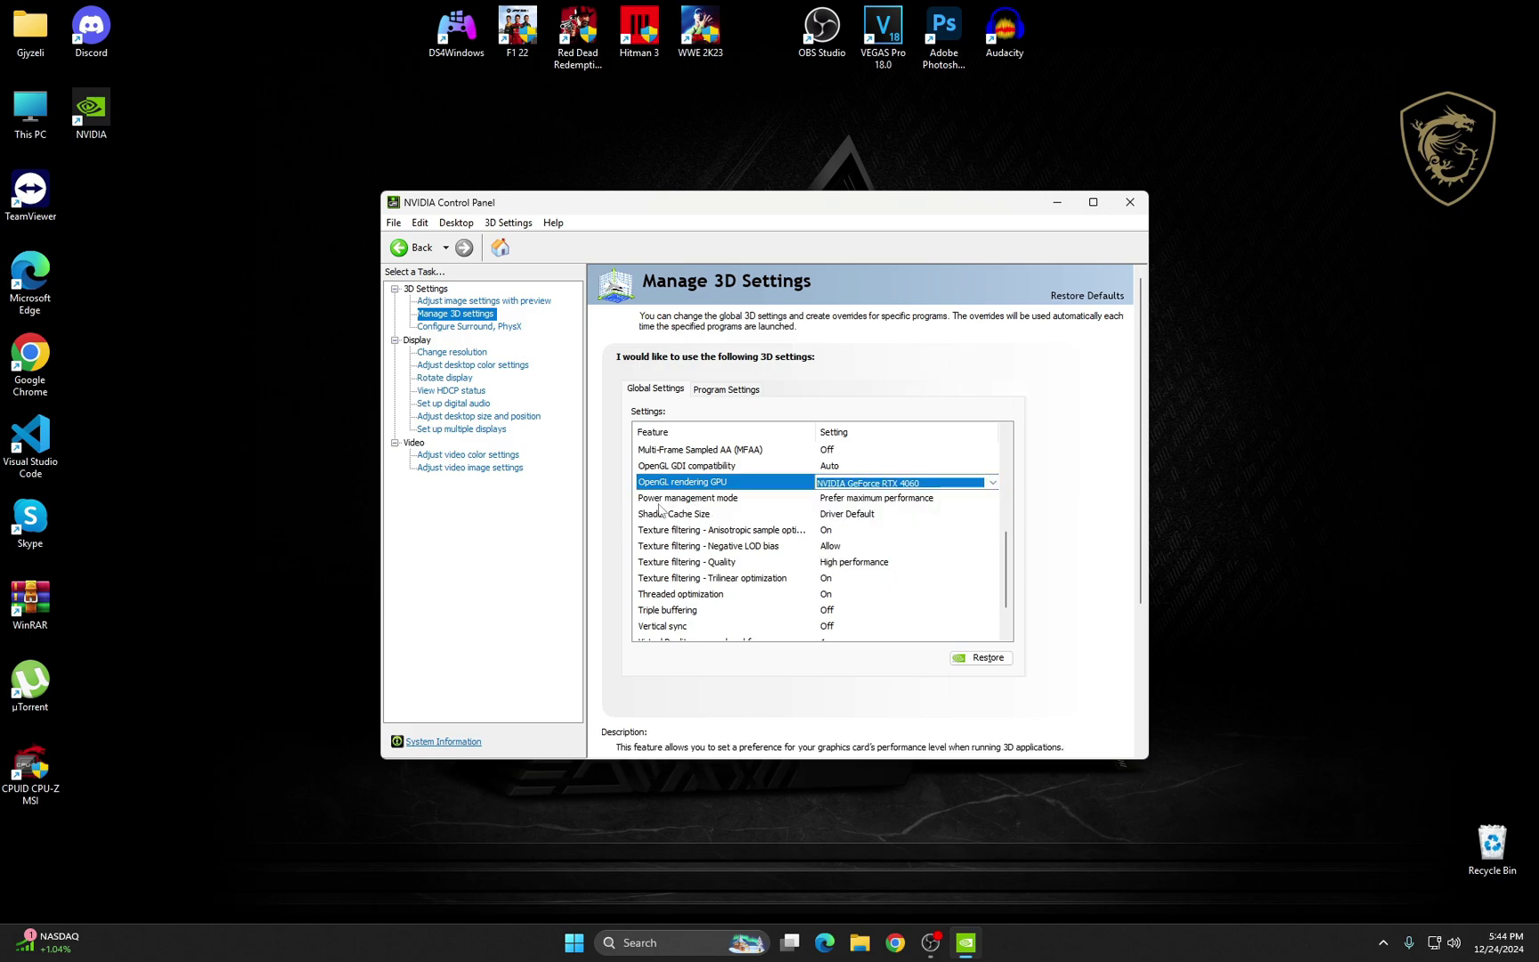
- Set Power management mode to Prefer maximum performance
click(862, 499)
click(862, 499)
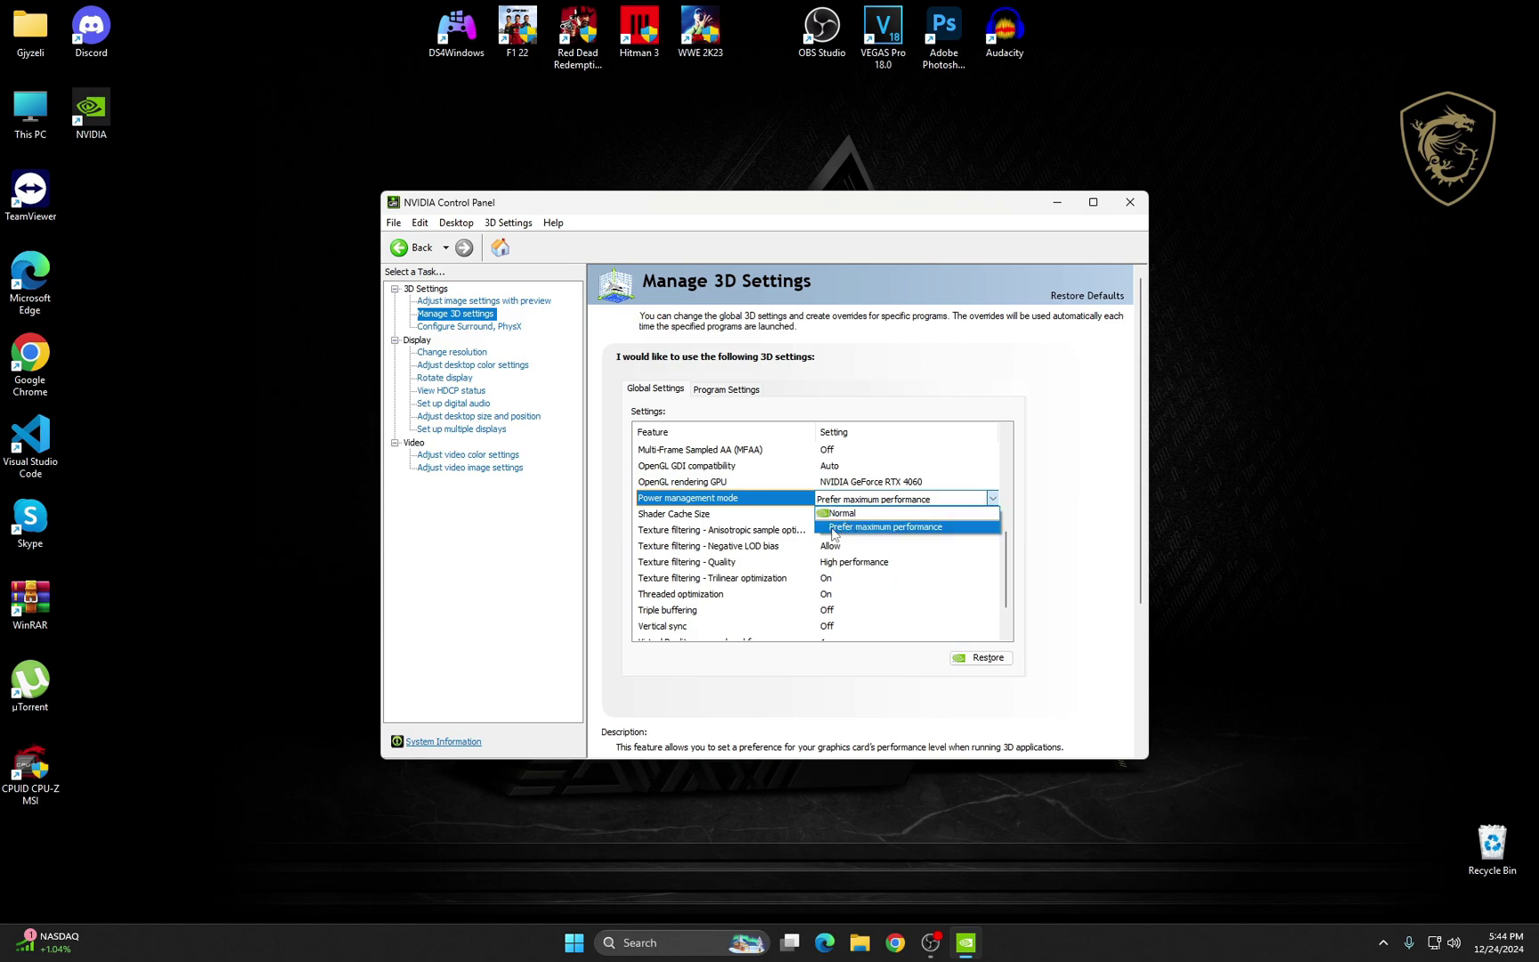
click(865, 526)
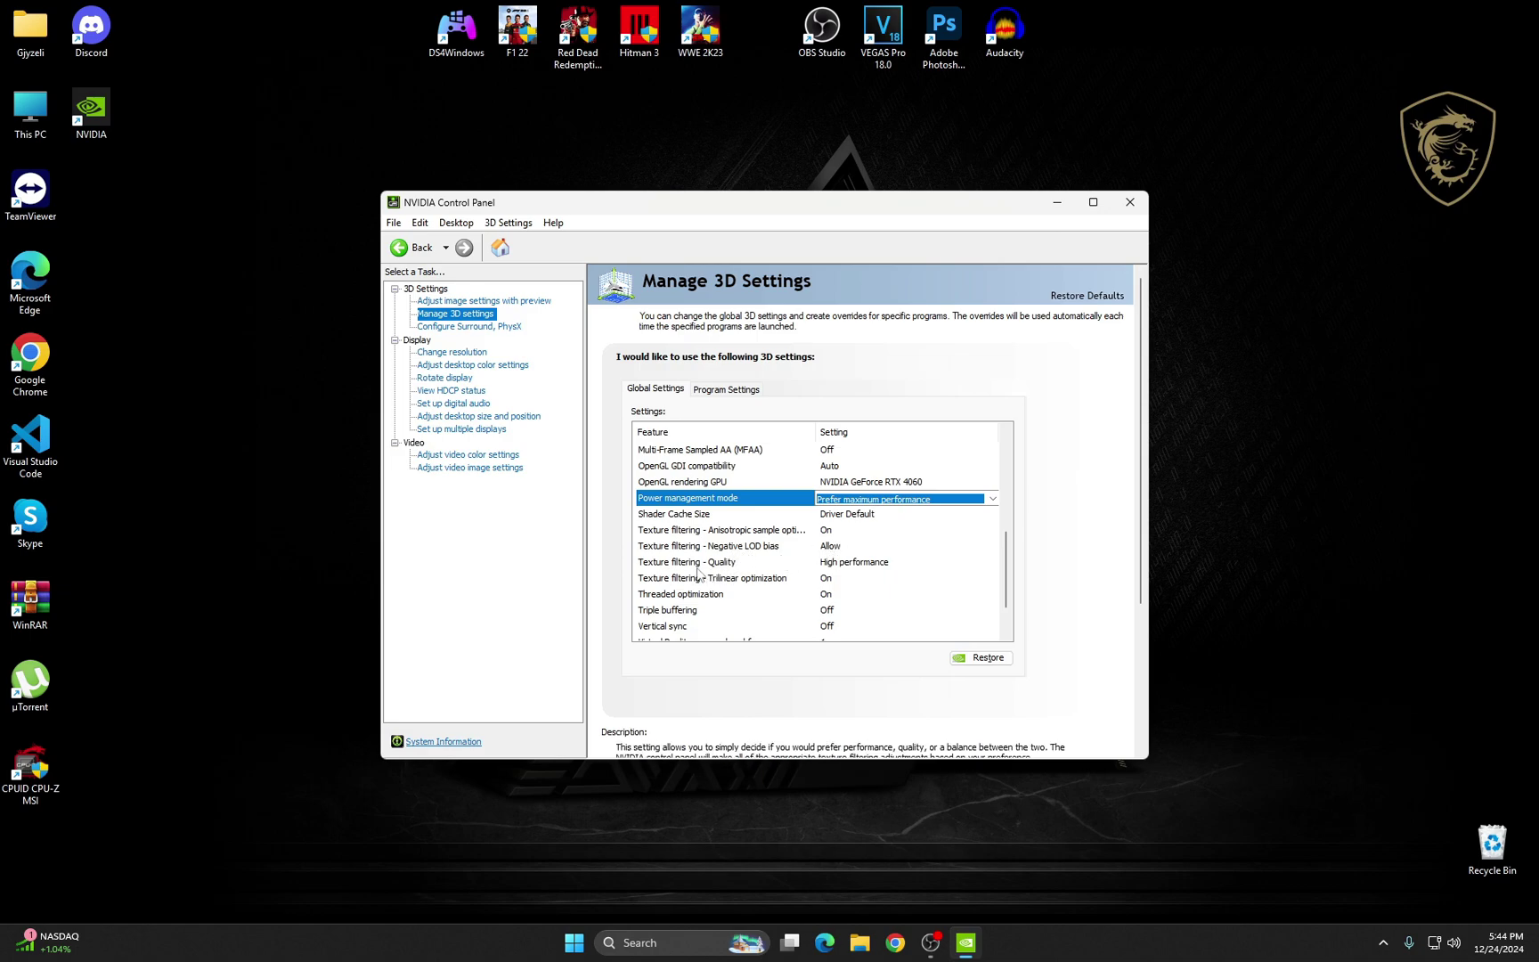
scroll(854, 573, down, 1)
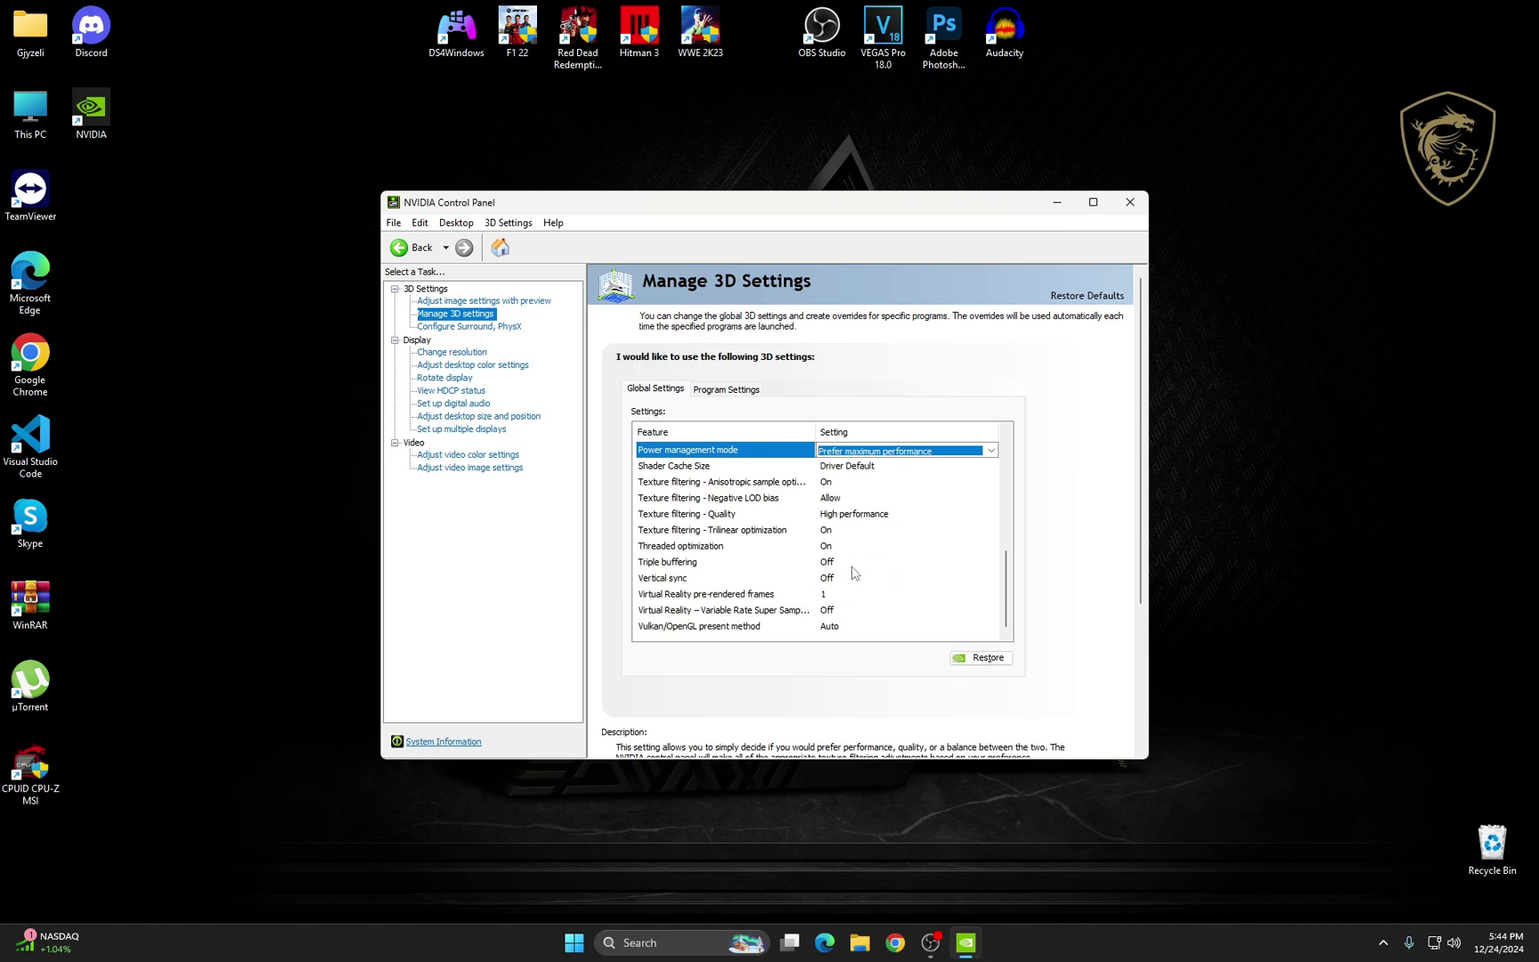
click(836, 629)
- Set Vulkan/OpenGL present method to Prefer native, then apply the changes and move to Configure Surround, PhysX
click(789, 654)
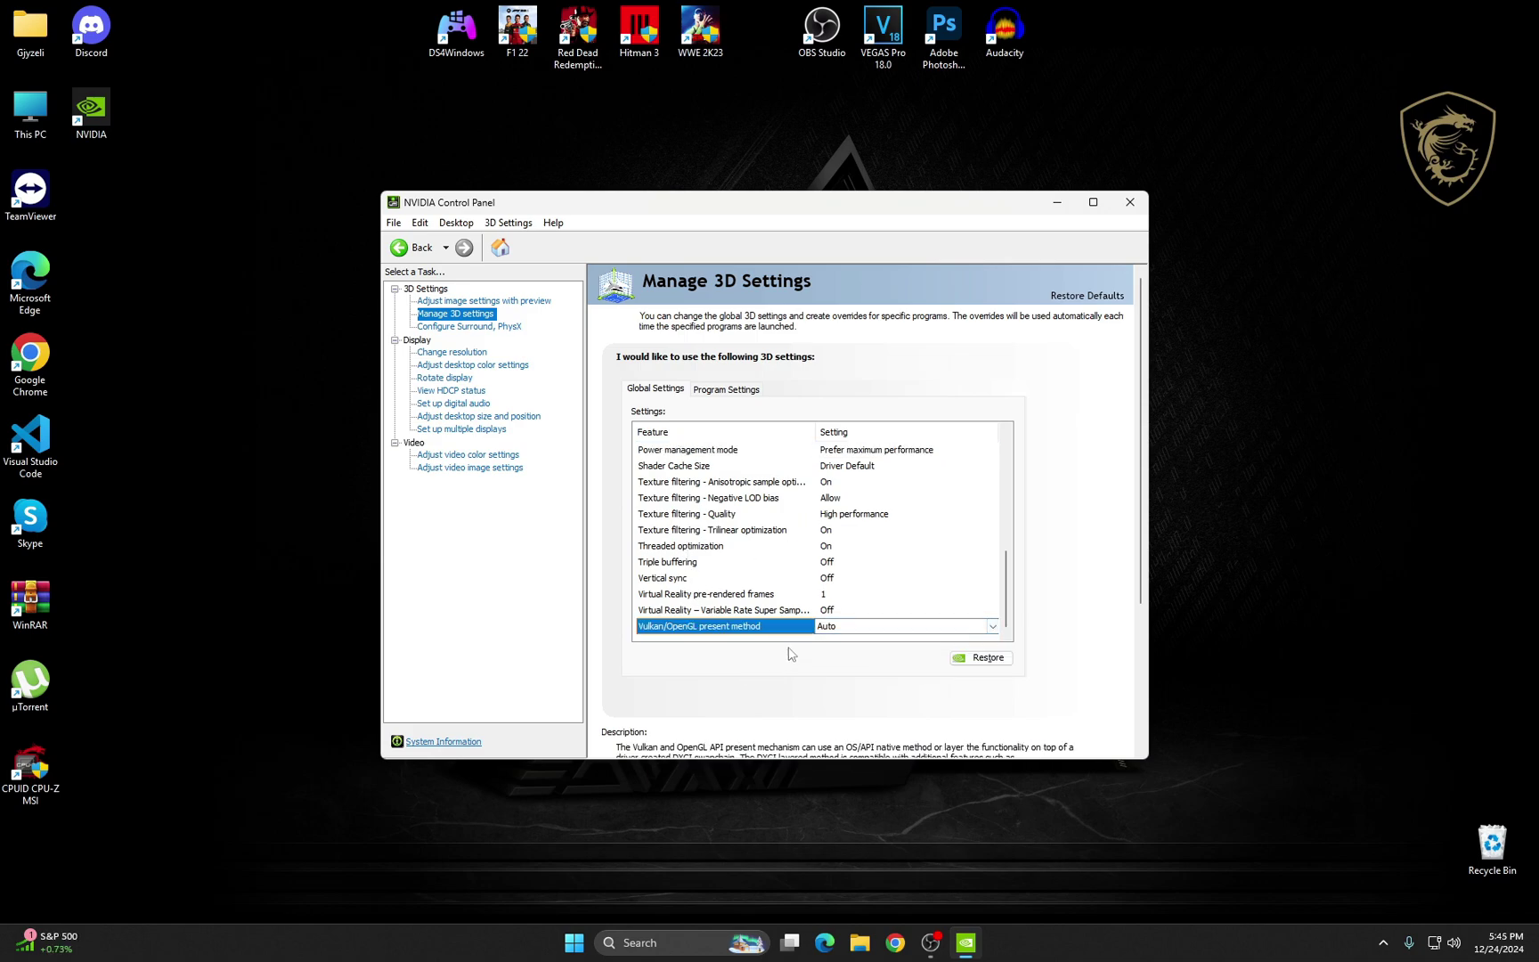
click(899, 626)
click(891, 670)
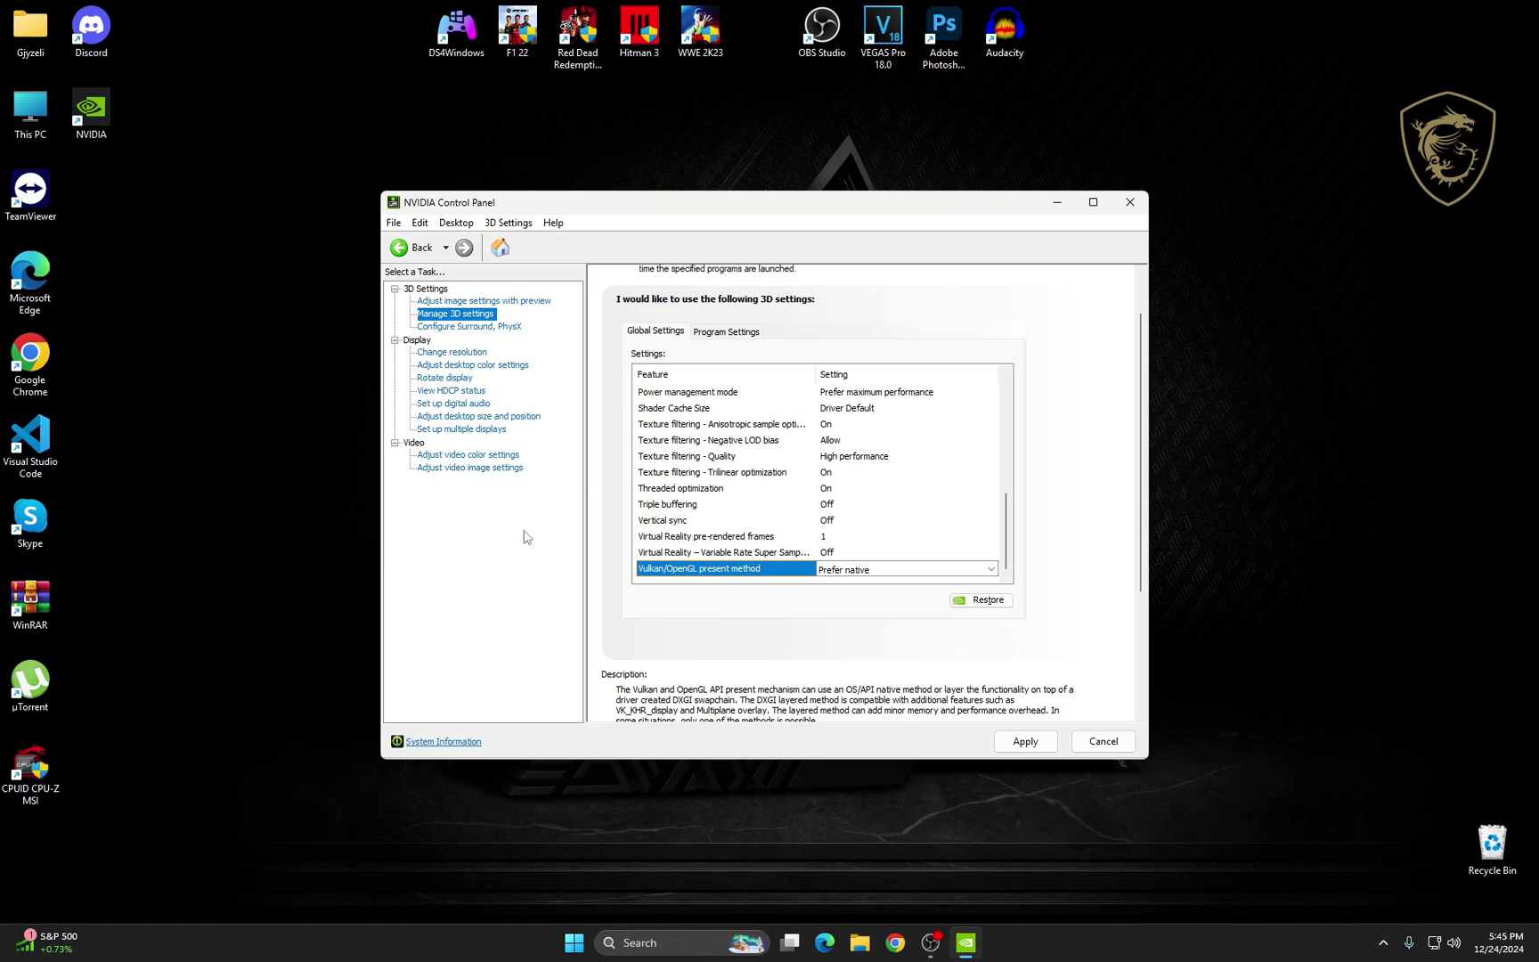
click(472, 327)
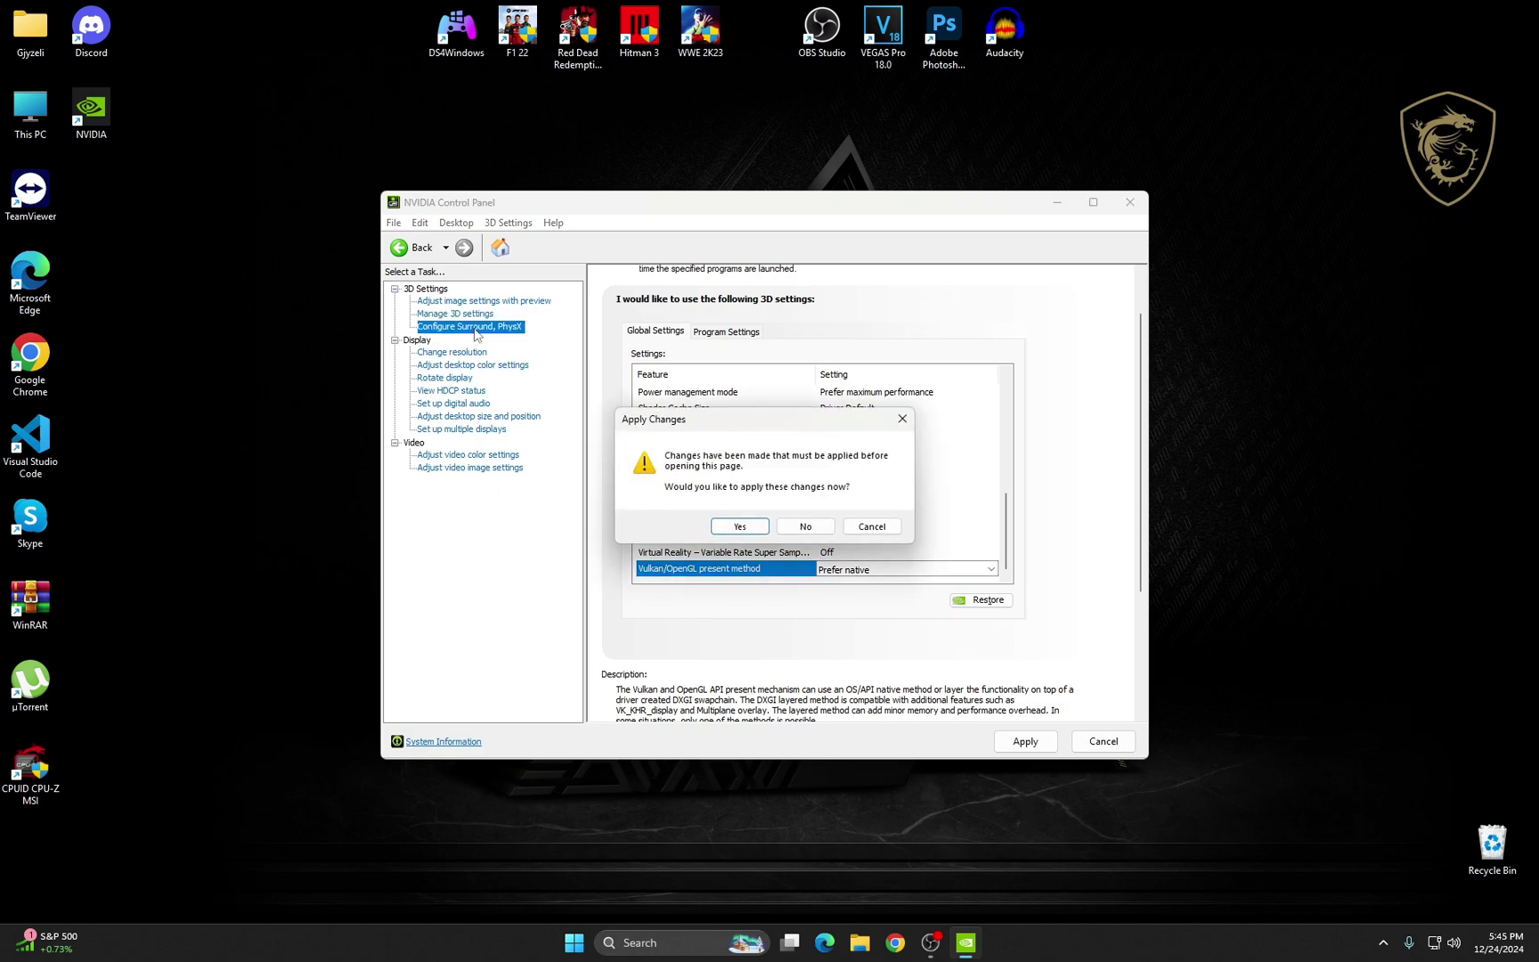
click(742, 527)
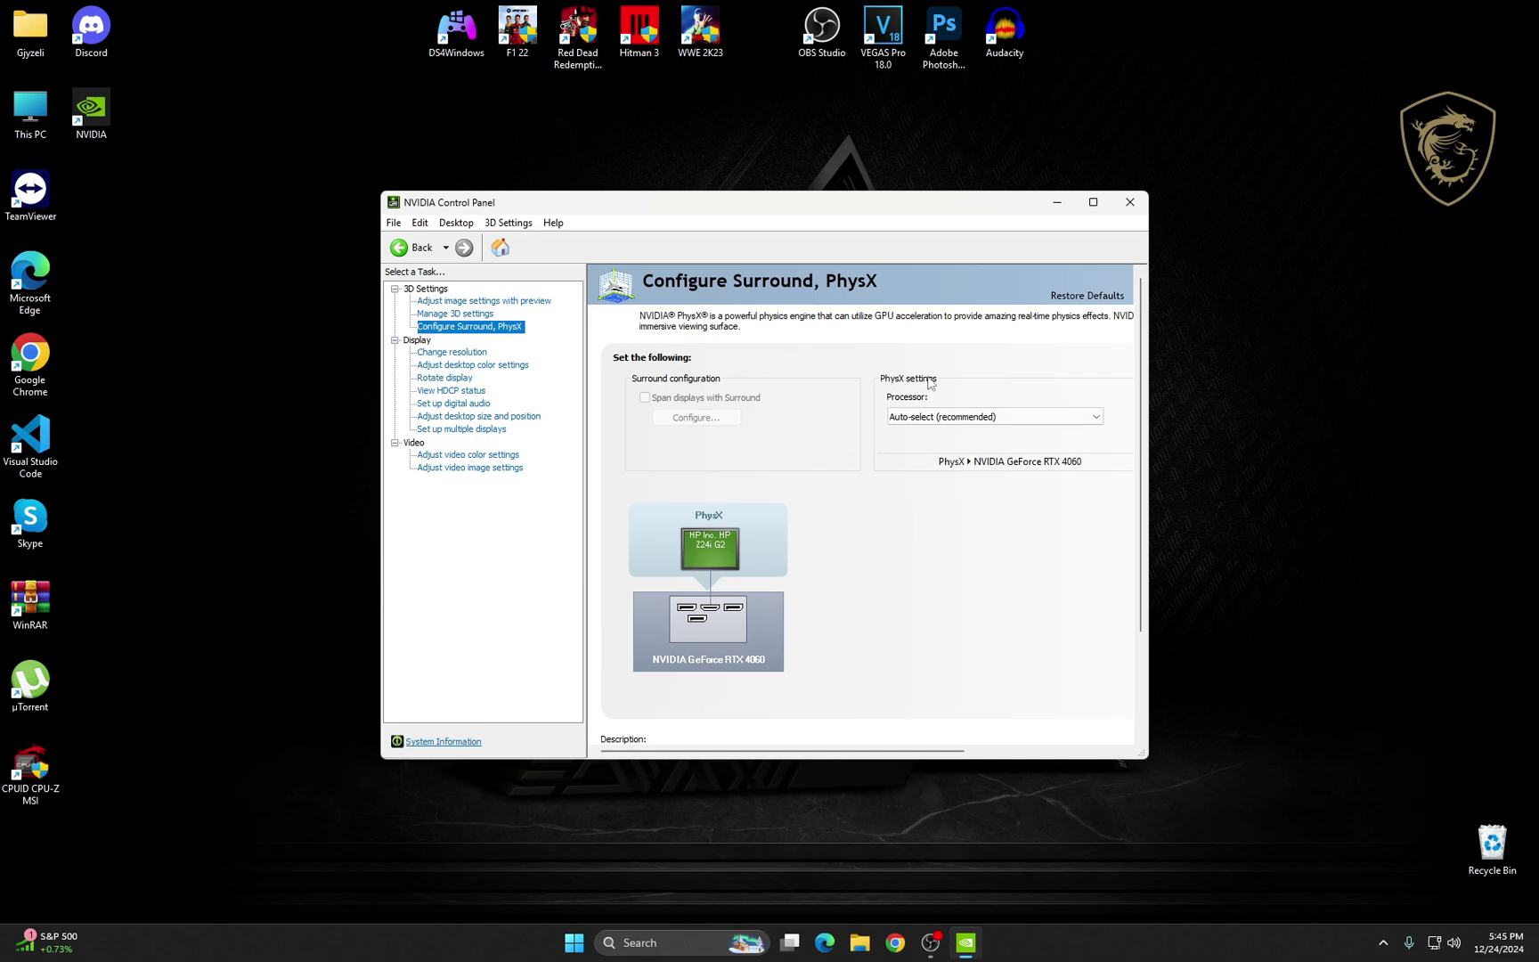
- Choose NVIDIA GeForce RTX 4060 as the PhysX processor and apply
click(955, 422)
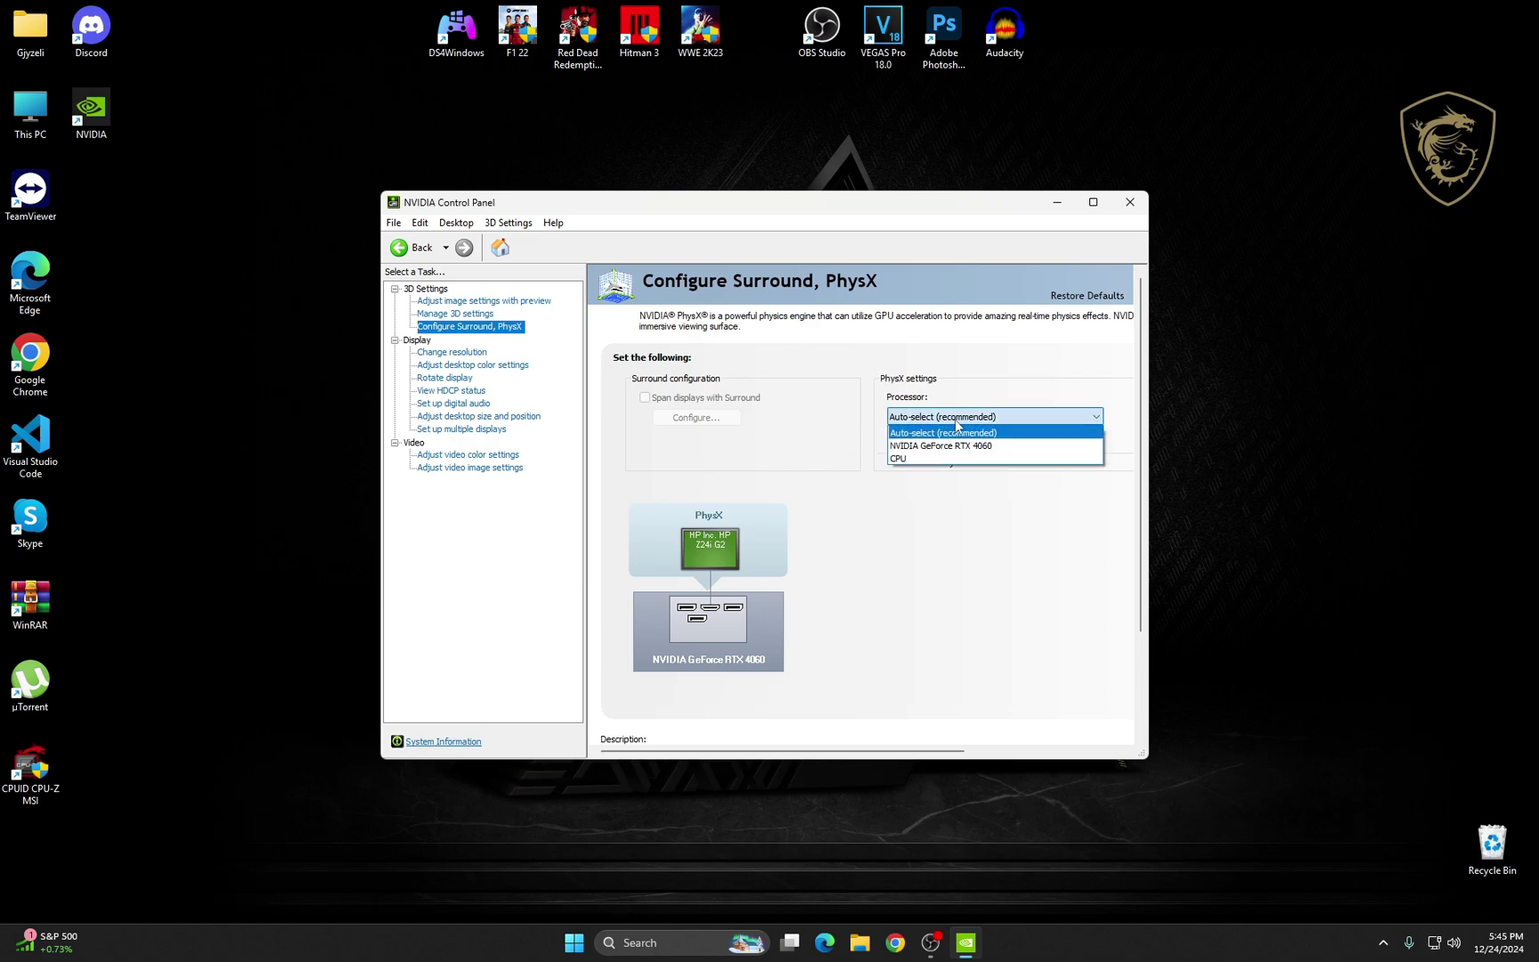
click(917, 446)
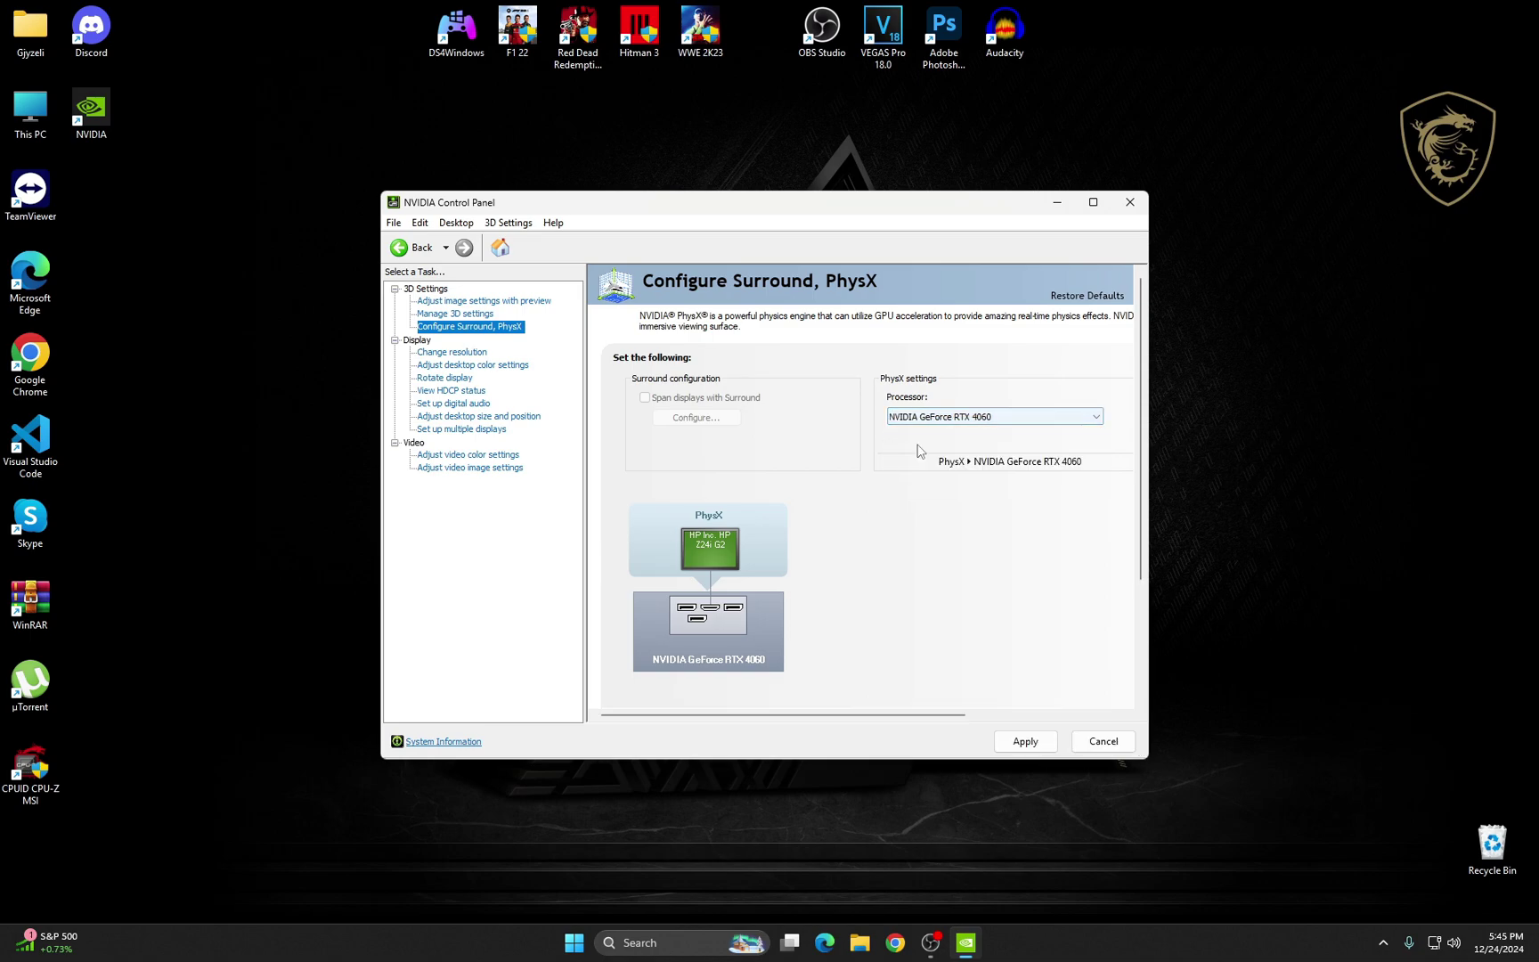
click(1019, 742)
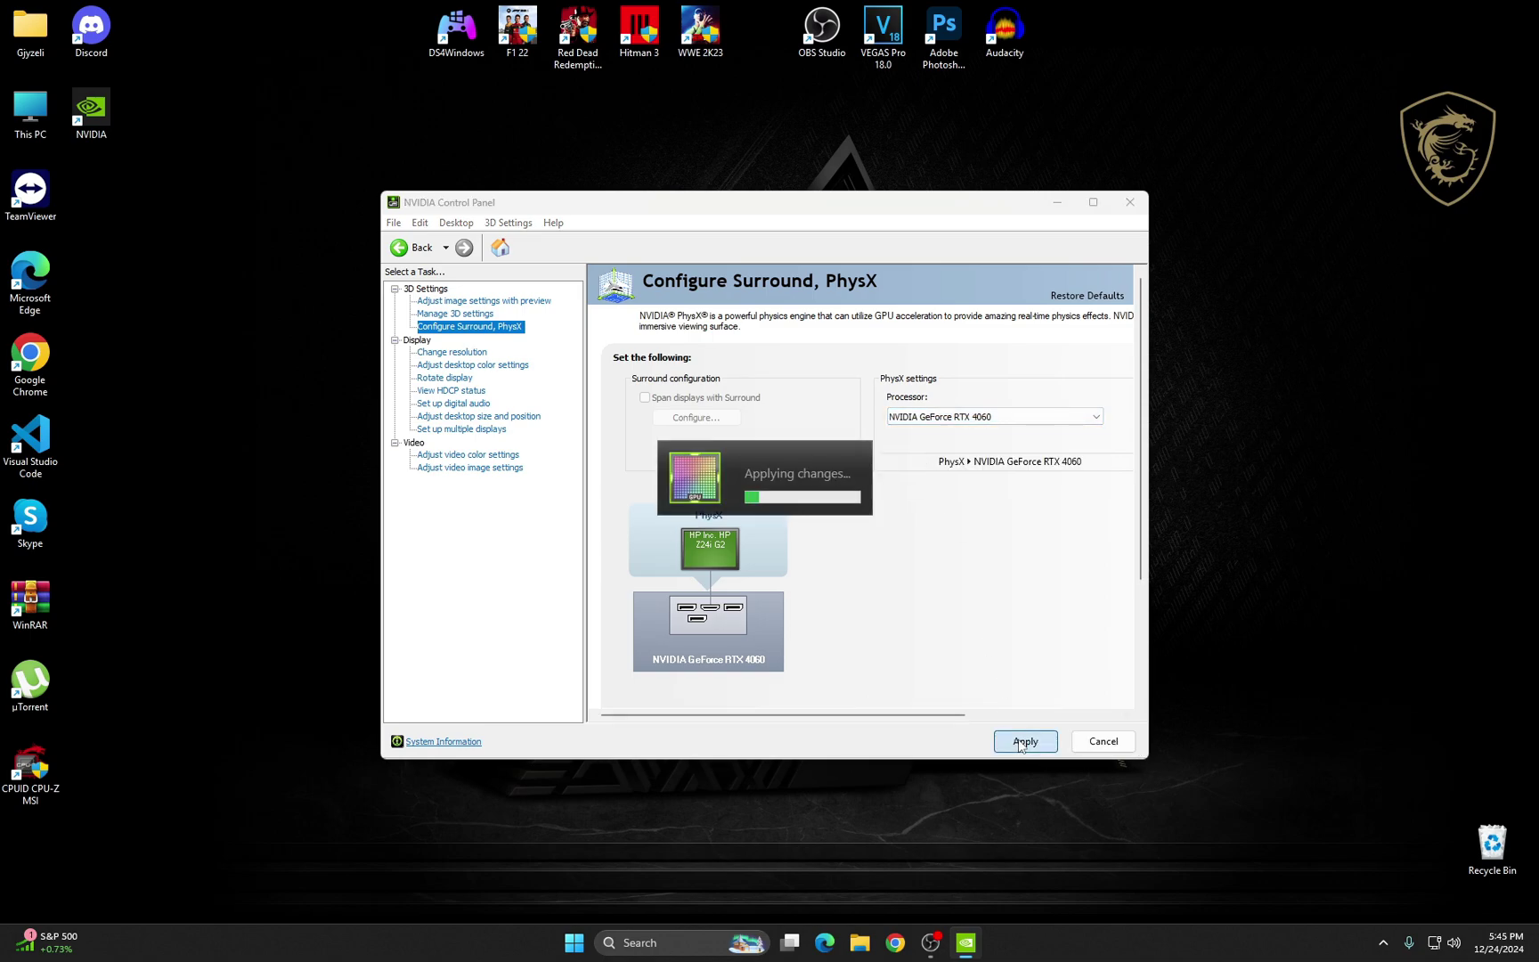